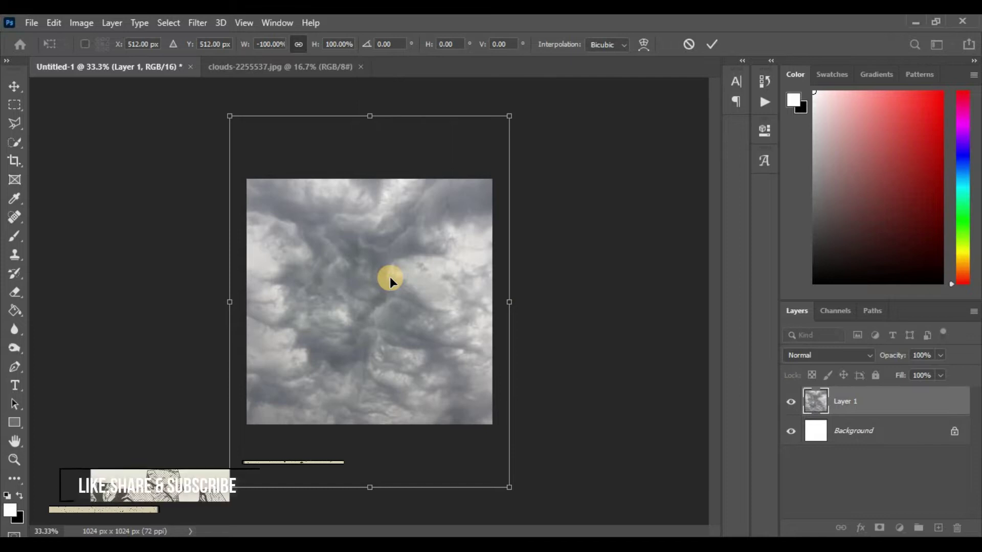
Apply the horizontal flip of the clouds layer and close the clouds-2255537.jpg document.
key("Return")
scroll(390, 277, "up", 2)
left_click(360, 66)
Adjust the clouds layer with Levels, setting the input values to 14, 1.03 and 235.
left_click(82, 44)
left_click(72, 25)
mouse_move(109, 57)
left_click(234, 73)
left_click_drag(634, 252, 646, 250)
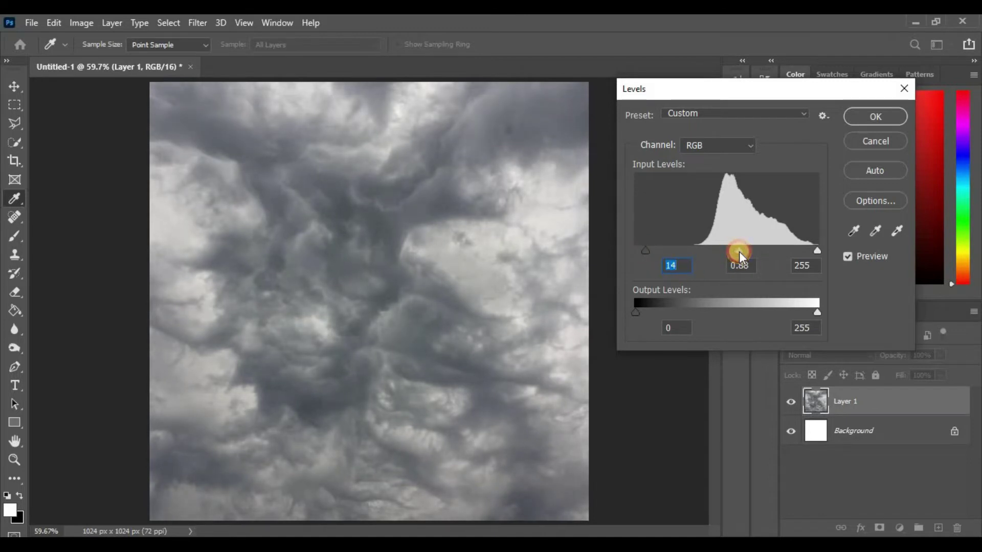
left_click_drag(739, 252, 729, 250)
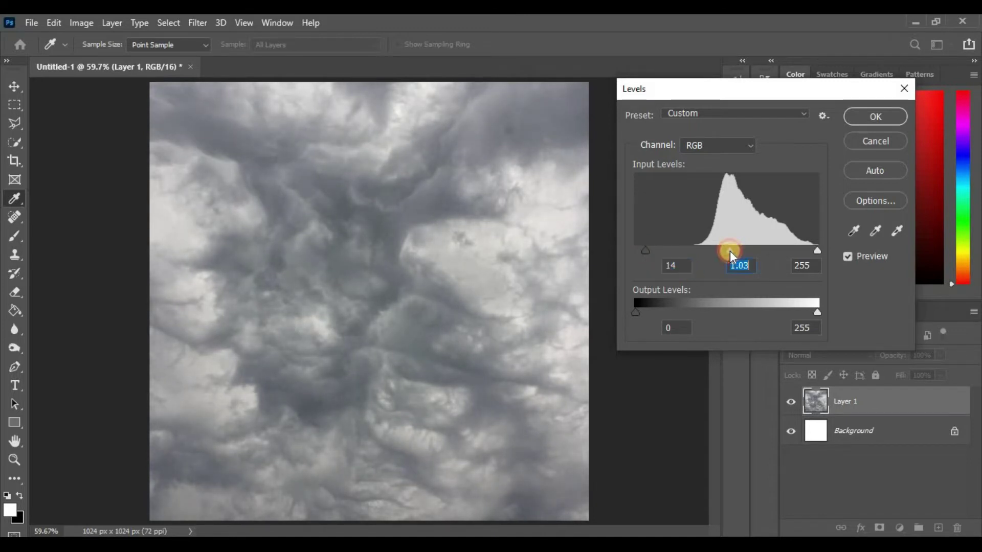
left_click_drag(817, 250, 802, 254)
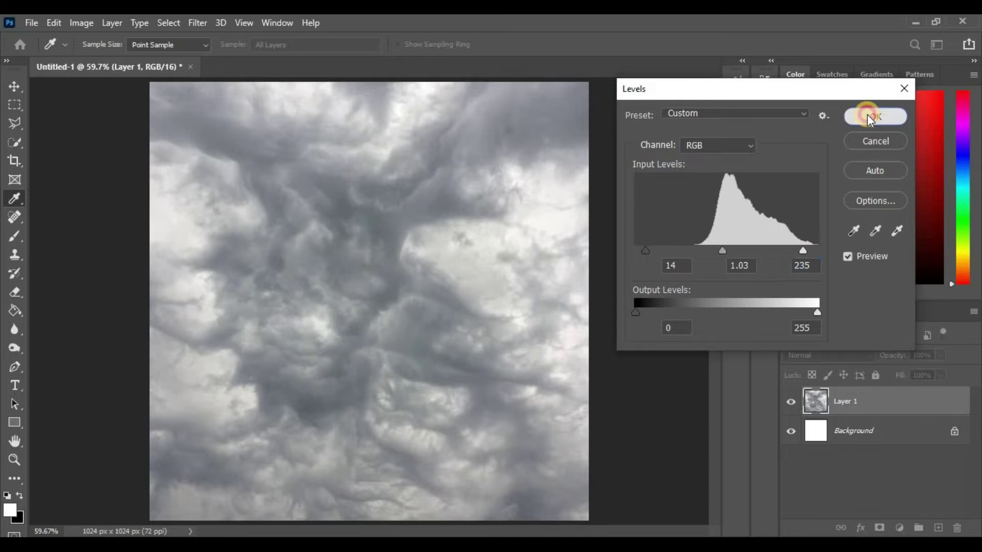
left_click(867, 110)
Apply a Motion Blur to the clouds layer with a 90° angle and a distance of 55 pixels.
left_click(198, 22)
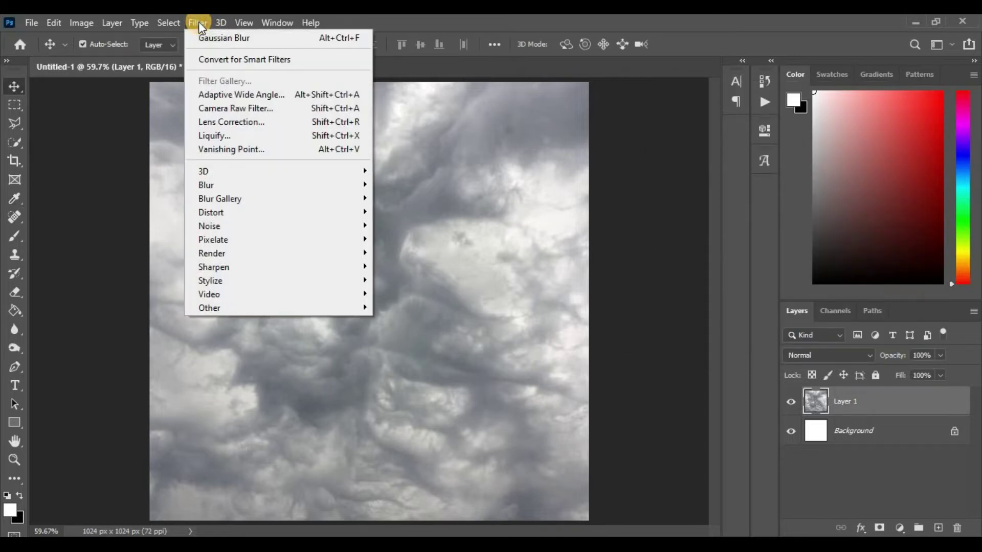
mouse_move(237, 184)
left_click(410, 261)
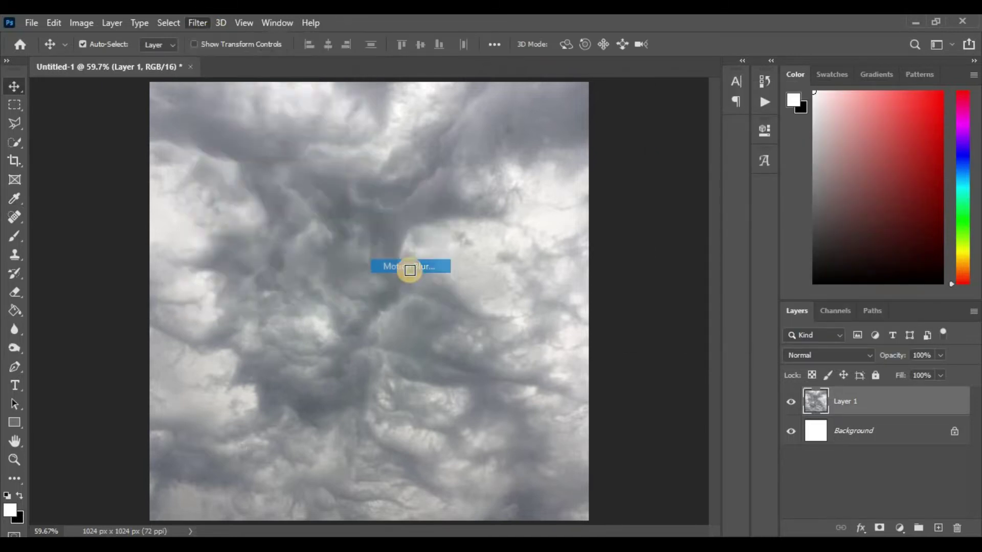
left_click(571, 318)
type("5")
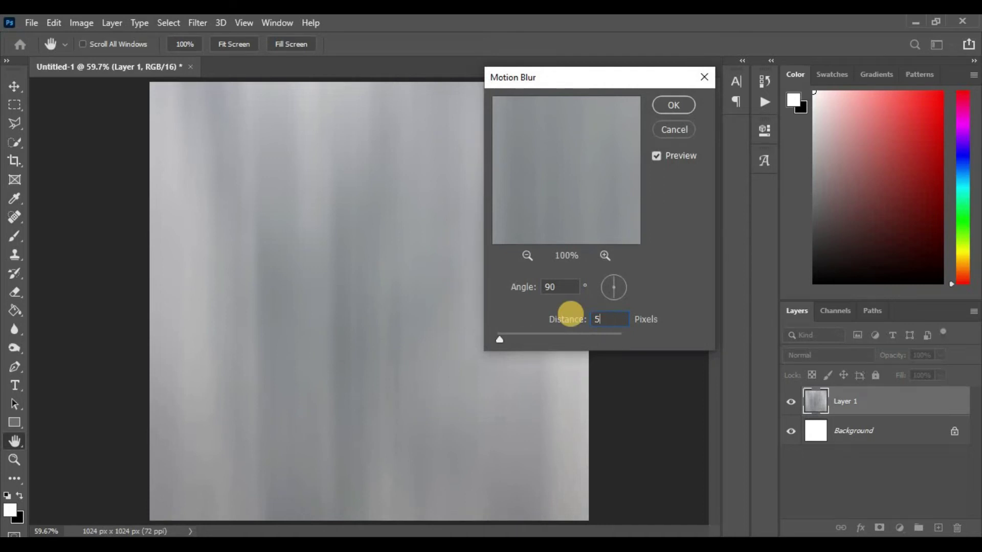
type("5")
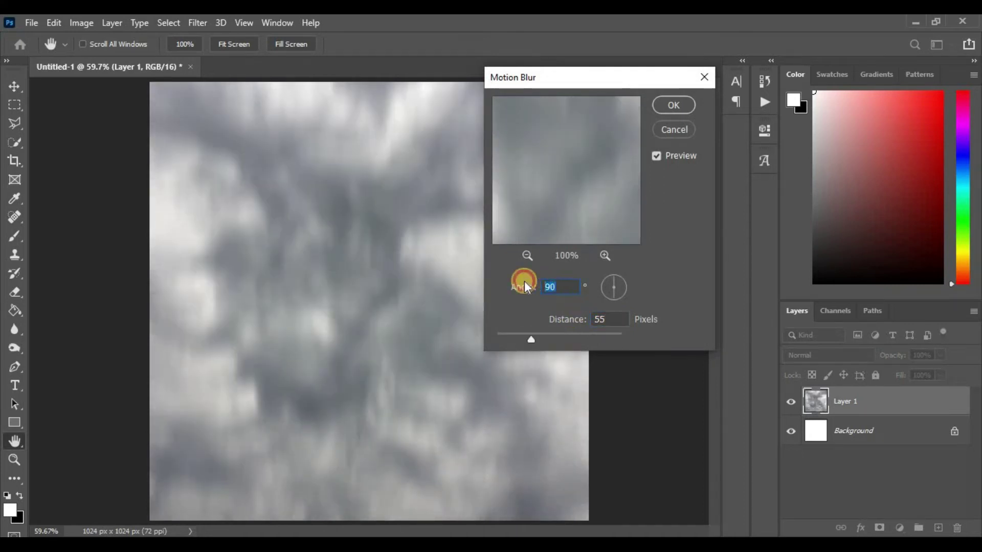
left_click(585, 311)
left_click(674, 105)
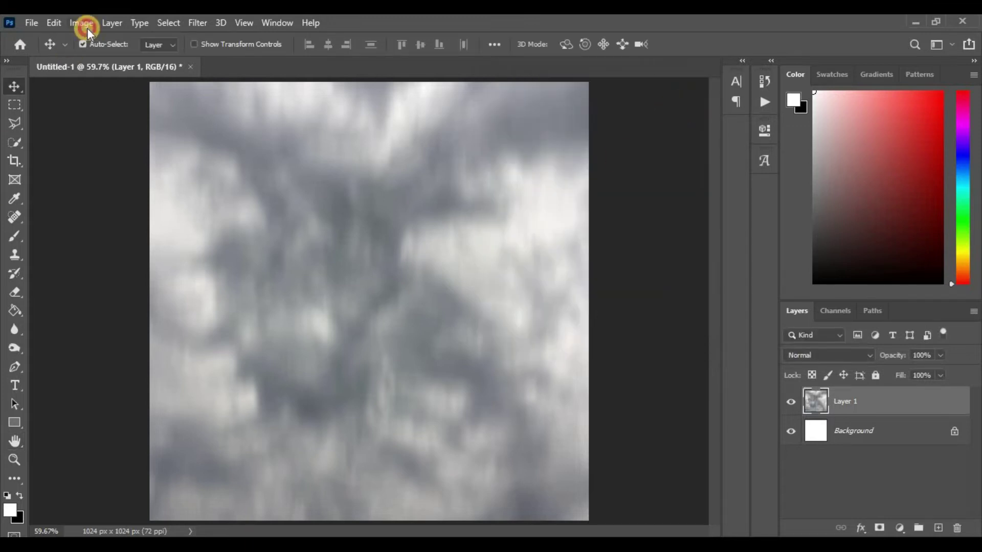
Start a Color Balance adjustment on the clouds layer, setting the Highlights Cyan–Red level to -10 and adjusting their Yellow–Blue level.
left_click(86, 24)
mouse_move(101, 60)
left_click(284, 150)
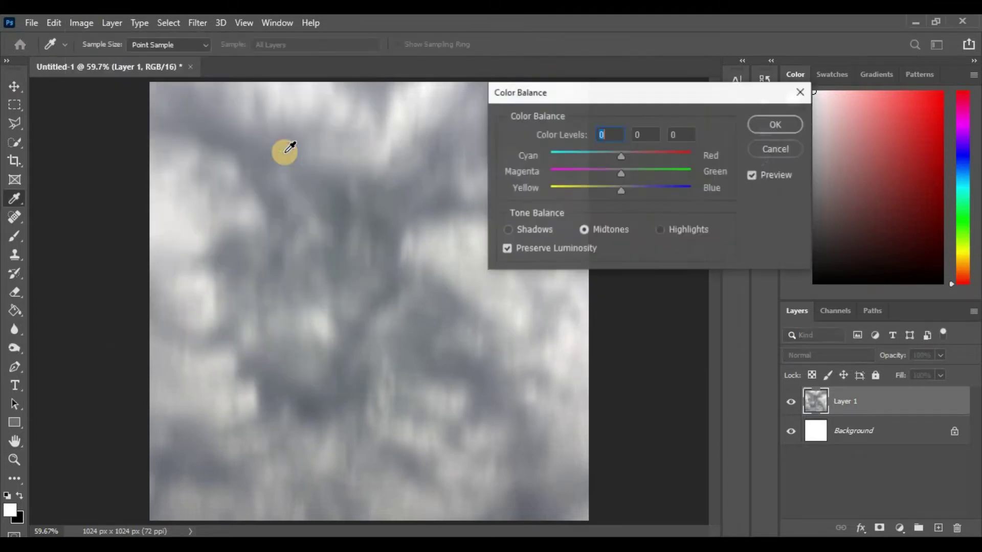
left_click(662, 230)
left_click(584, 138)
type("-10")
left_click(690, 134)
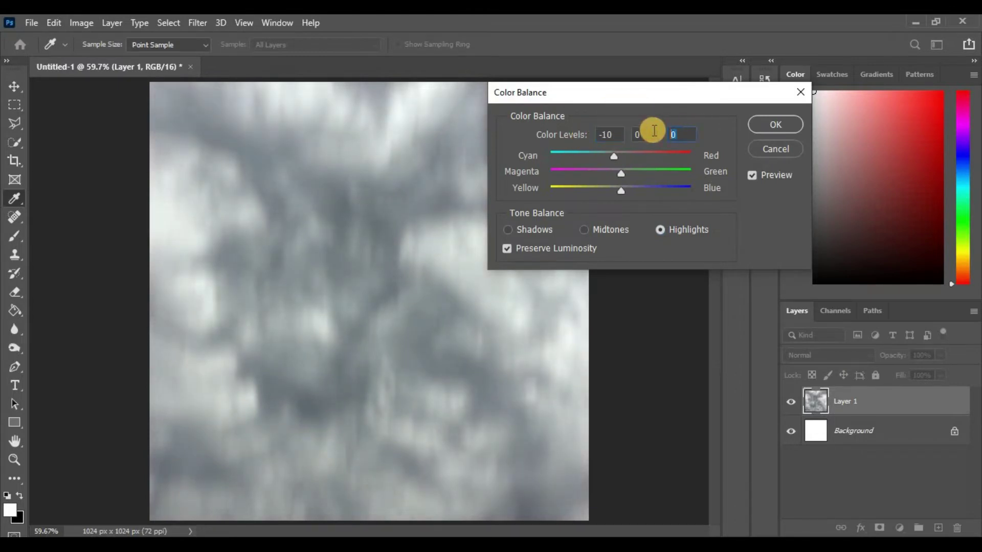
Set the Shadows color levels to -12, 0 and +3 and apply the Color Balance adjustment.
left_click(529, 228)
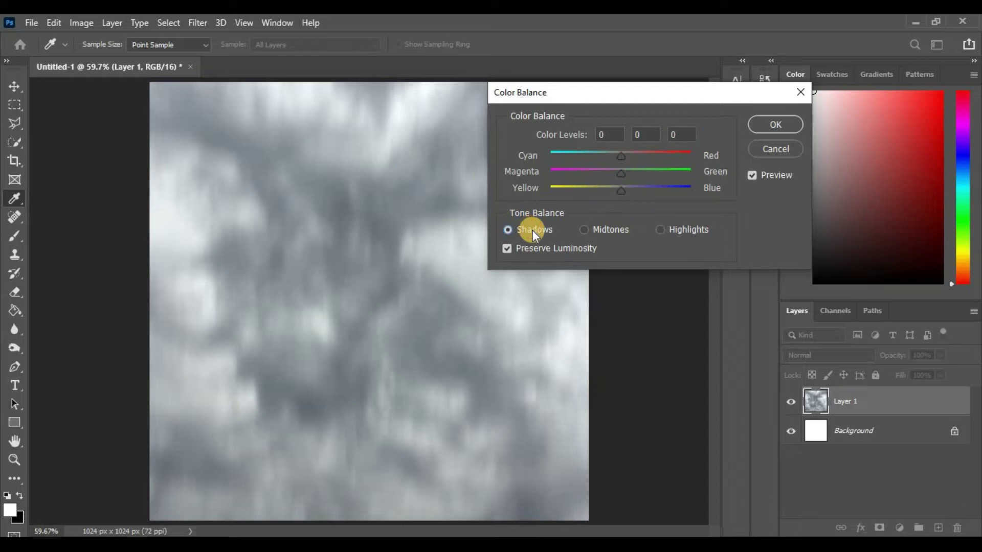
left_click(596, 133)
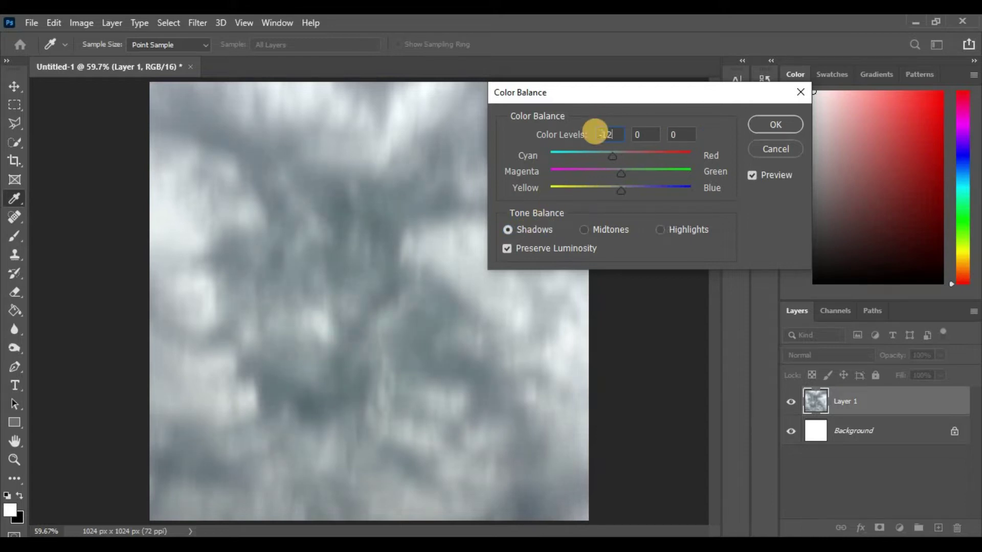
left_click(682, 135)
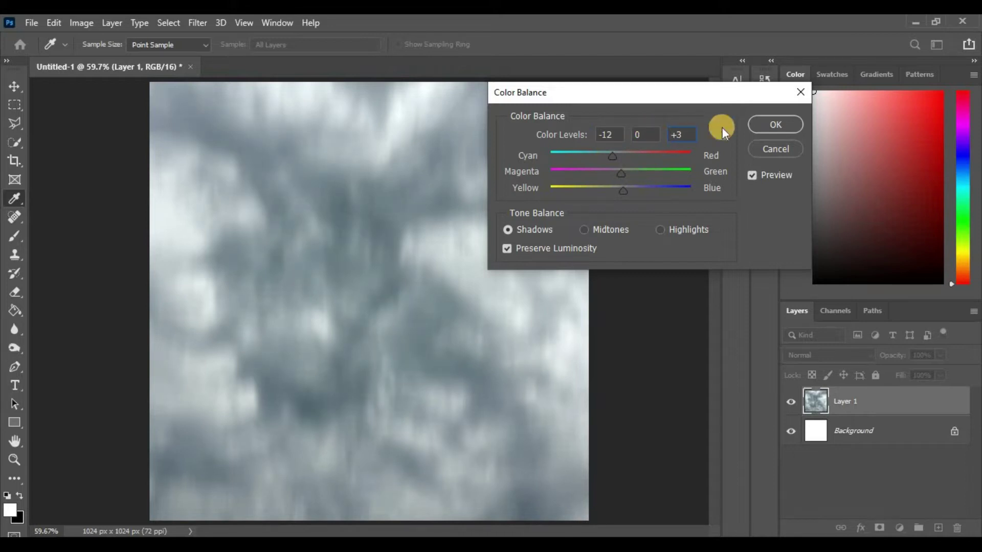
left_click(770, 128)
key("v")
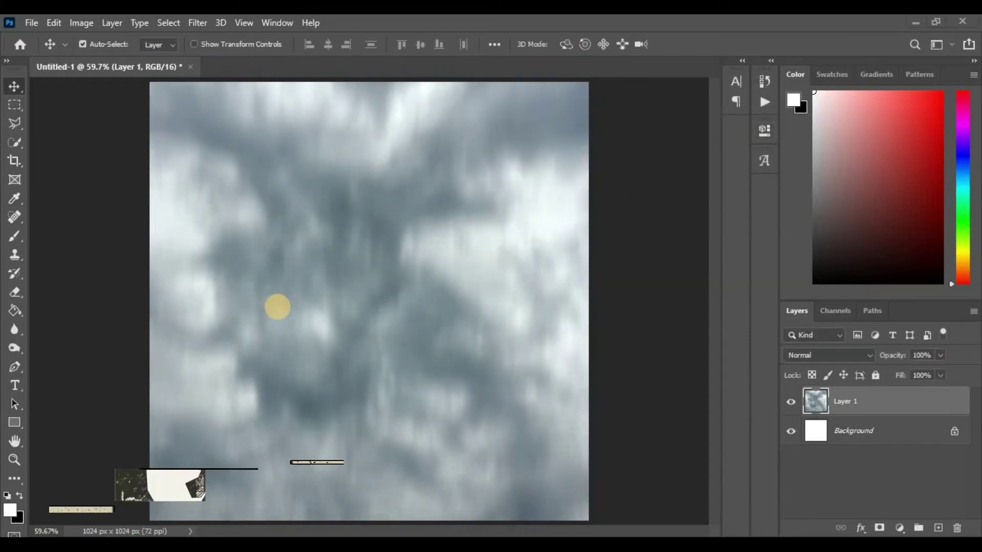
Open superman-logo-png-21260 and place the logo over the clouds in the Untitled-1 document.
left_click(30, 22)
left_click(38, 51)
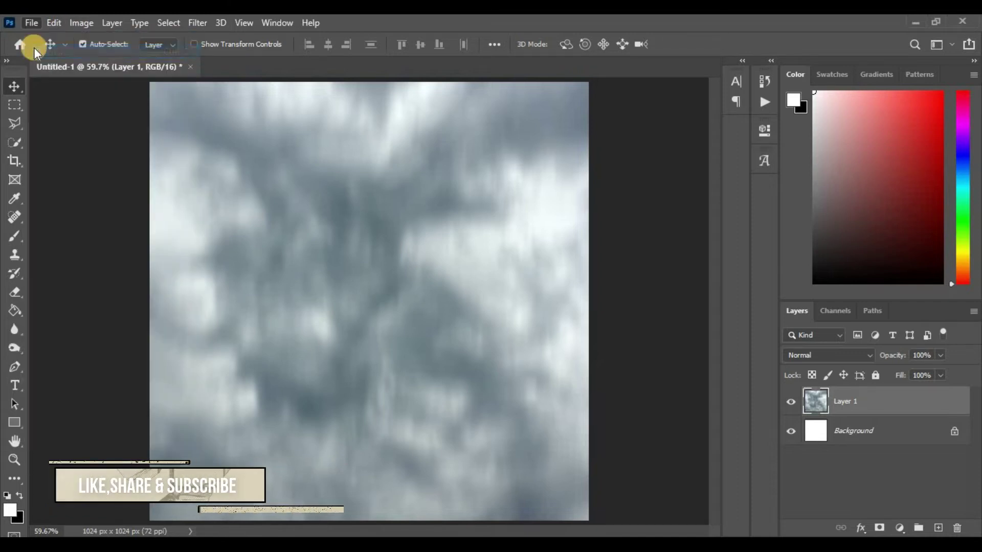
left_click(593, 141)
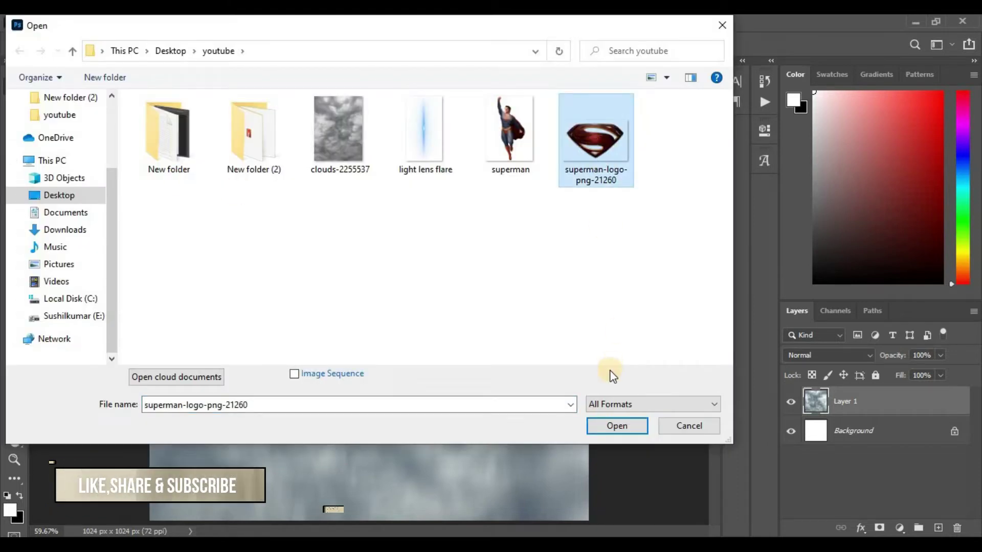
left_click(610, 424)
left_click_drag(287, 225, 174, 89)
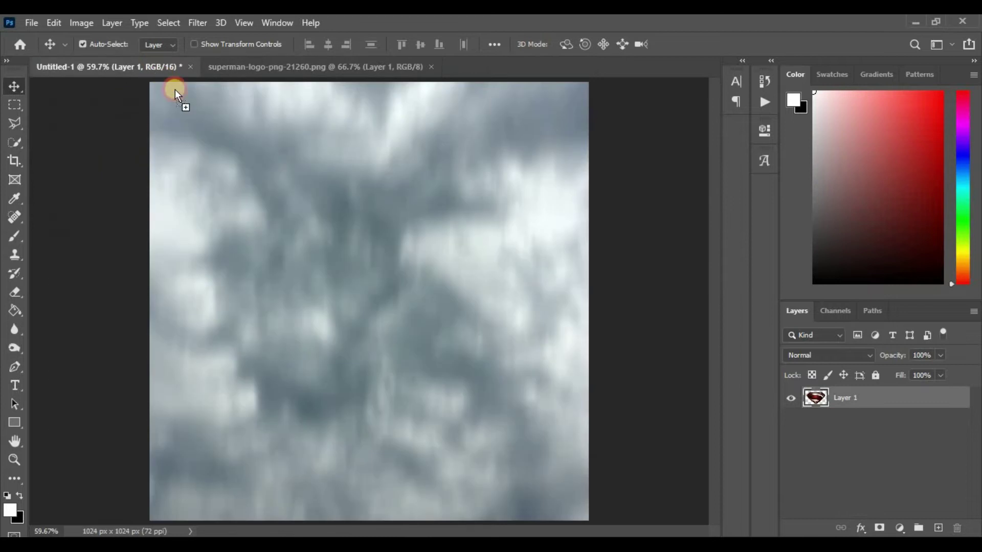
left_click_drag(387, 293, 382, 293)
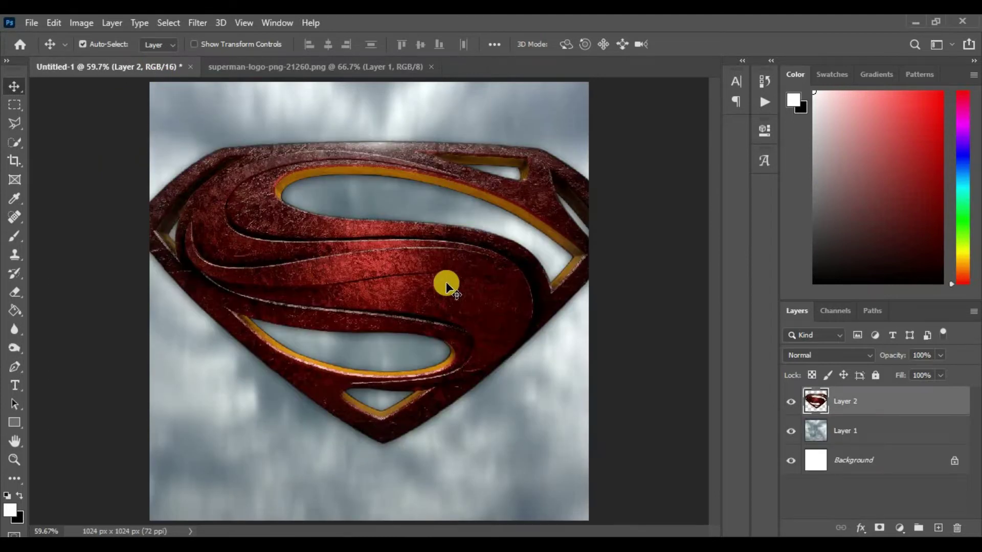
Scale the Superman logo layer to 110% and reposition it slightly below the canvas centre.
key("ctrl+t")
left_click_drag(445, 281, 392, 278)
left_click_drag(628, 463, 659, 474)
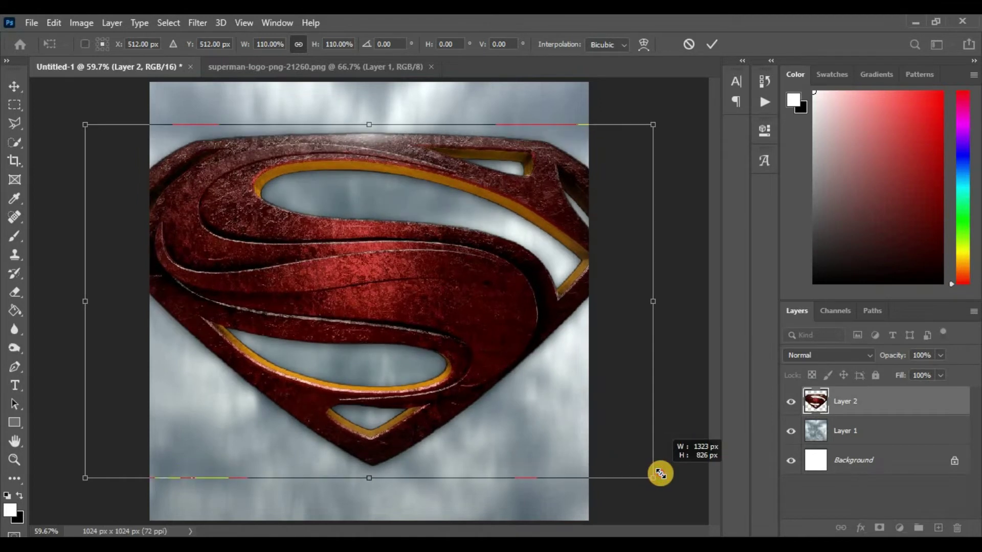
left_click_drag(466, 298, 475, 298)
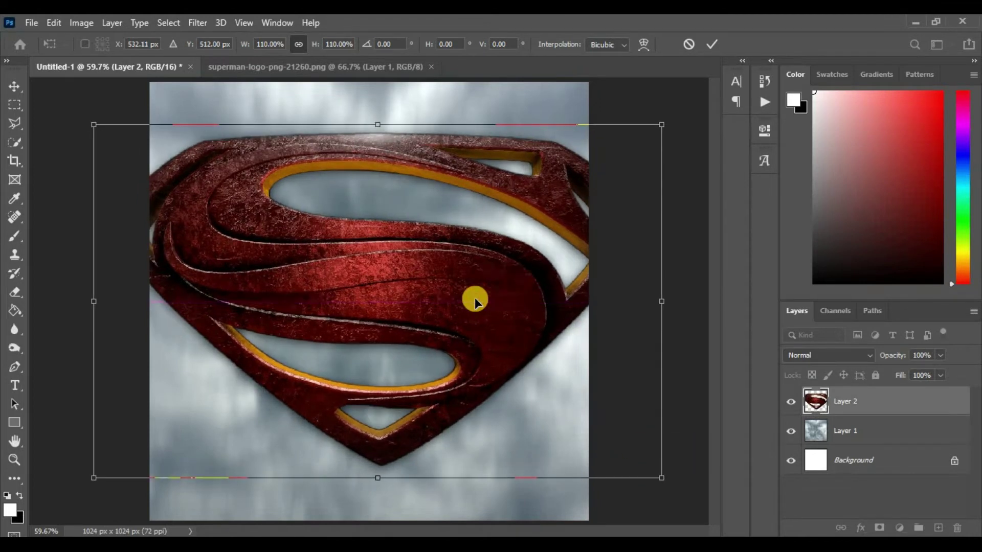
key("Return")
left_click_drag(411, 266, 395, 281)
Use the Camera Raw Filter on the logo layer, setting Contrast +7, Highlights +13, Shadows +2, Whites +4 and Clarity +10.
left_click(197, 22)
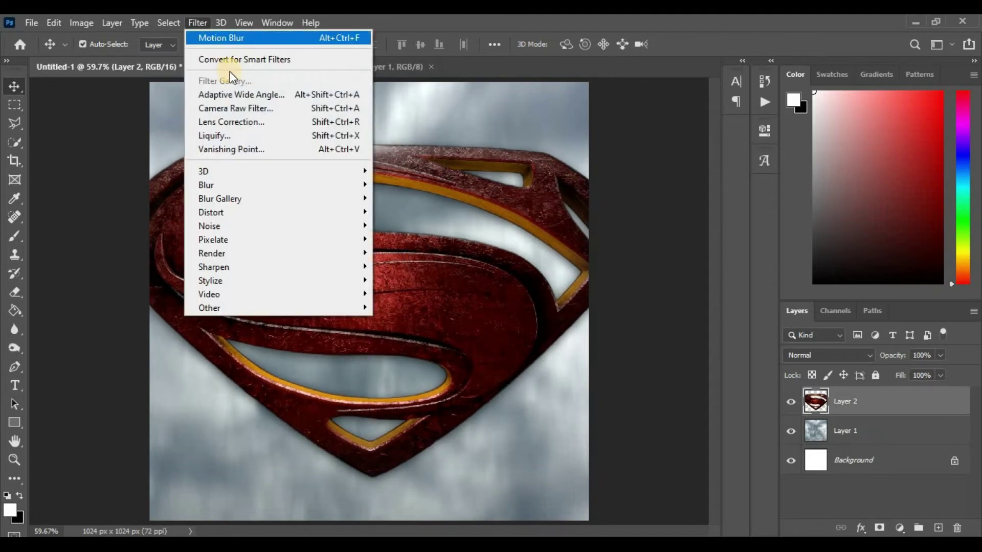
left_click(243, 108)
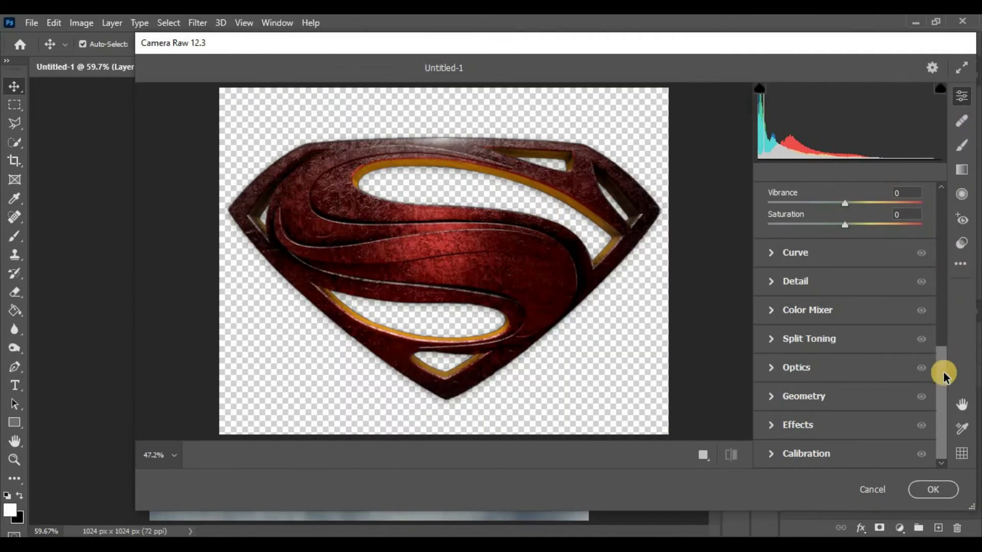
left_click_drag(942, 373, 920, 255)
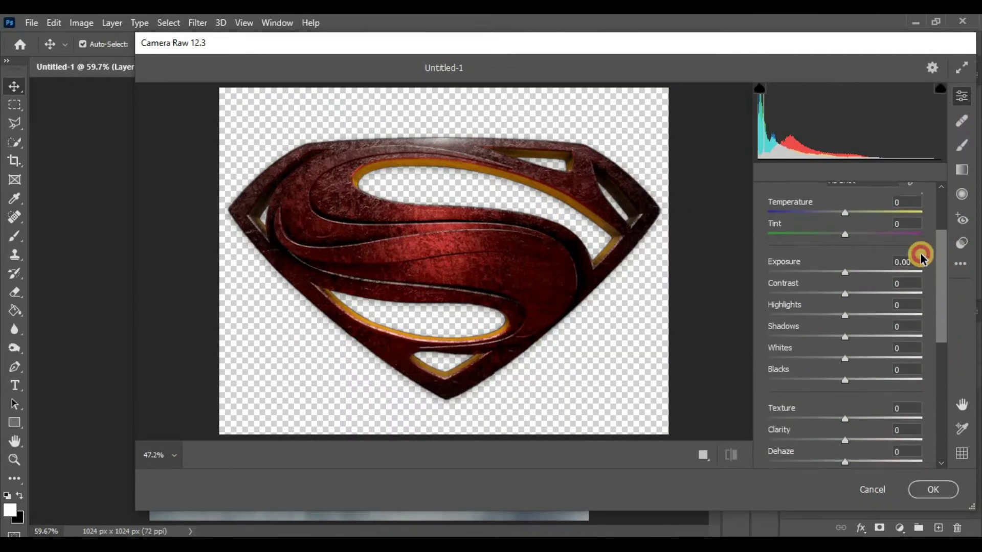
left_click(913, 287)
type("+7")
key("Tab")
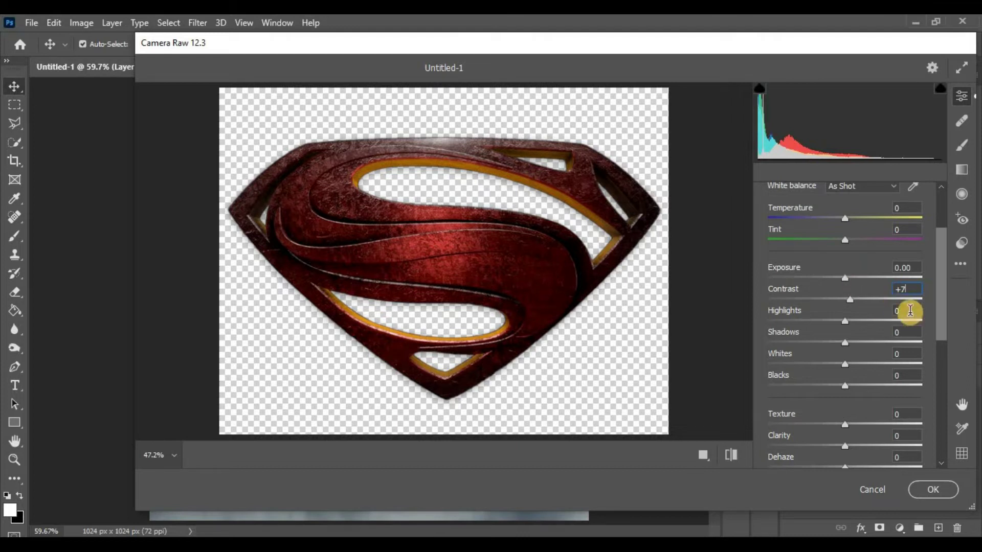
type("+13")
left_click(889, 332)
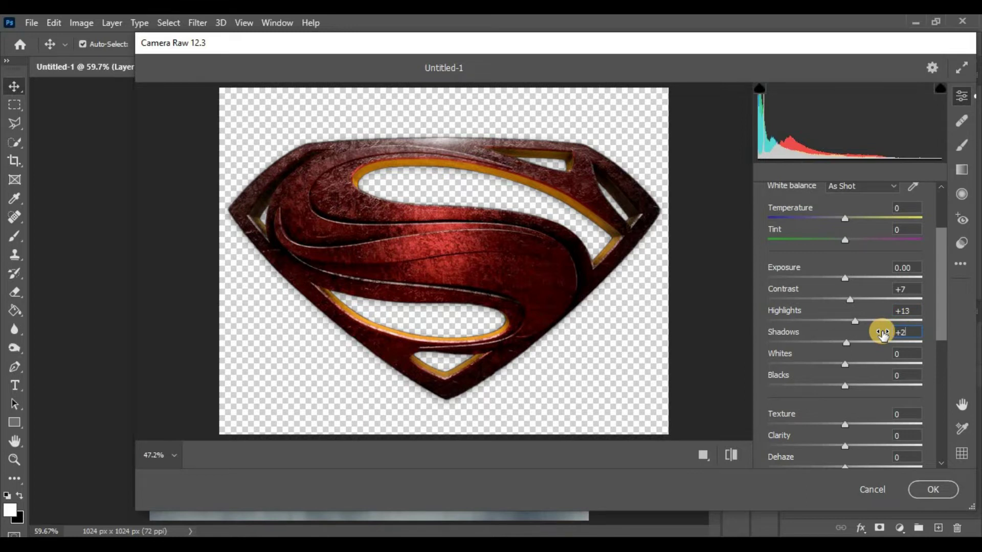
left_click(888, 352)
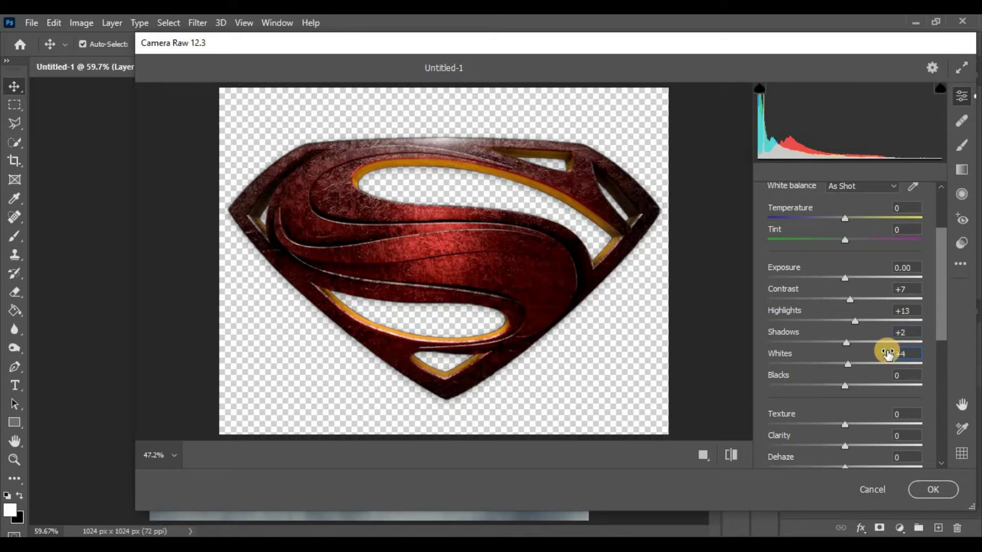
left_click(875, 432)
type("+10")
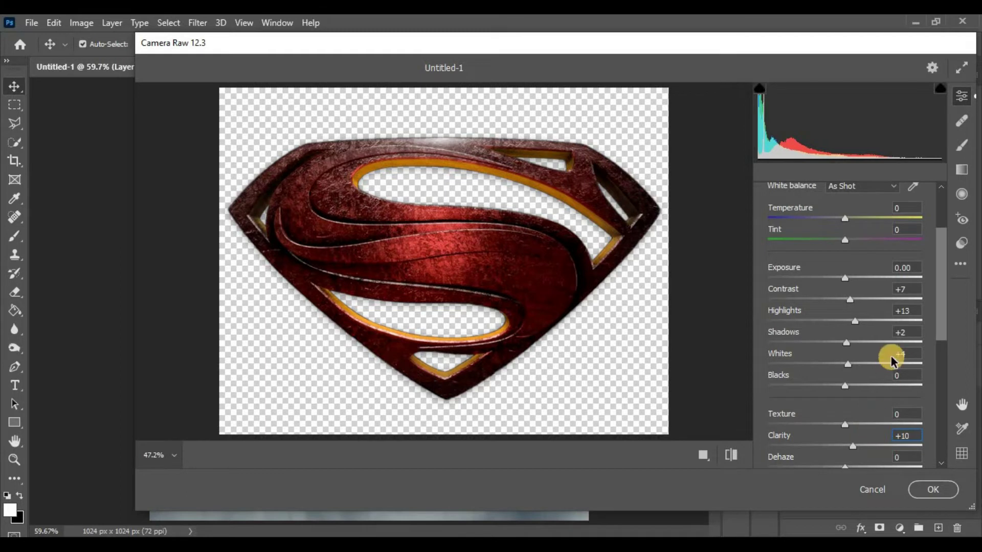
Add a Vignetting effect of -50 to the logo with the Paint Overlay style.
left_click(942, 344)
left_click_drag(941, 343, 942, 432)
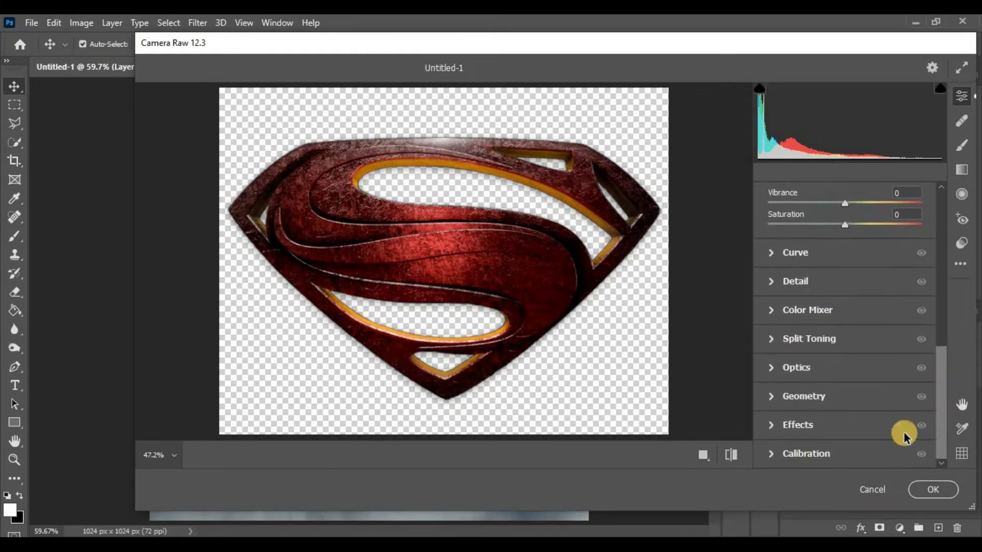
left_click(770, 423)
left_click(888, 297)
type("-50")
left_click(864, 325)
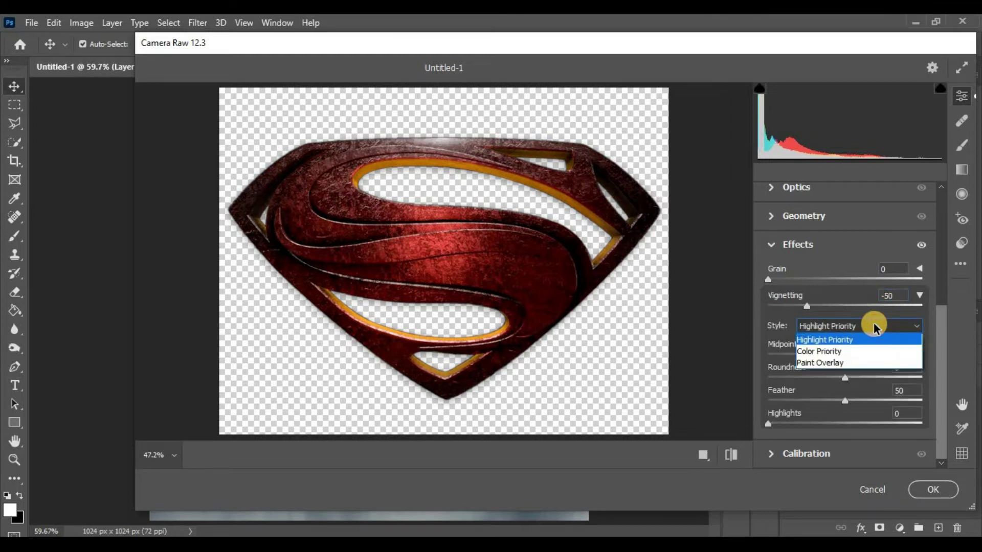
left_click(849, 362)
Set the vignette's Midpoint to 45, Roundness to +30 and Feather to 7, and apply the Camera Raw Filter.
left_click(912, 343)
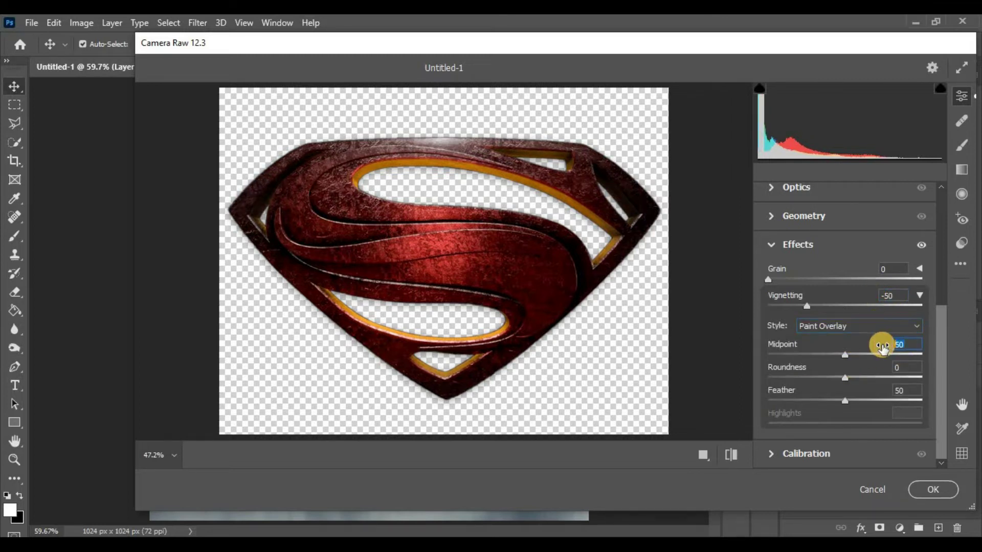
left_click_drag(881, 346, 910, 367)
left_click(890, 367)
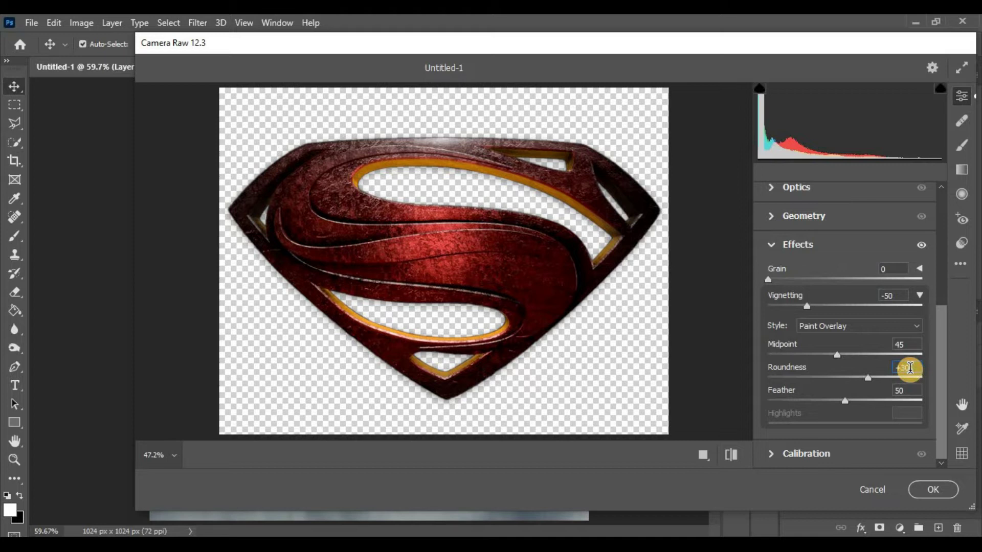
left_click(908, 390)
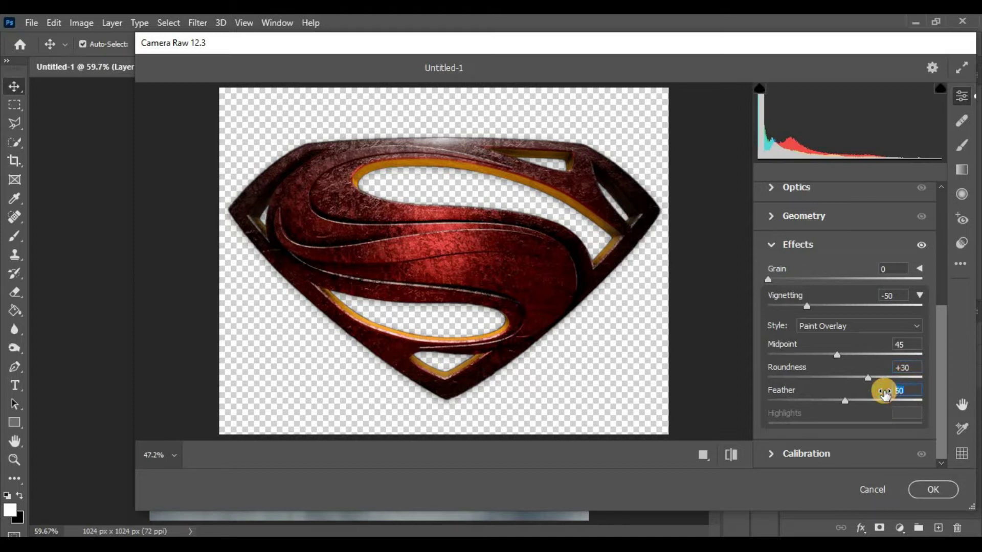
type("7")
left_click(939, 493)
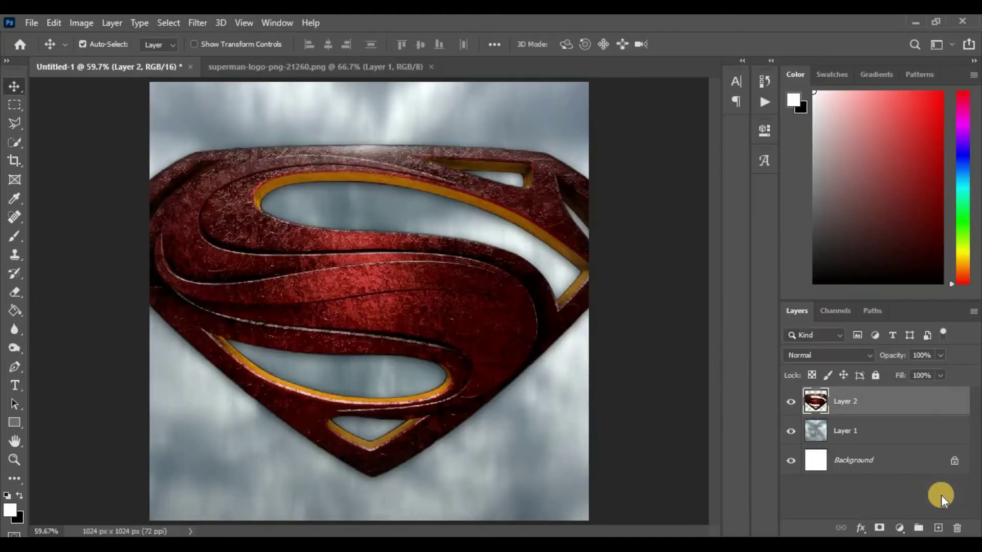
Open the superman image and bring the Superman figure into the composite as a layer above the logo.
key("e")
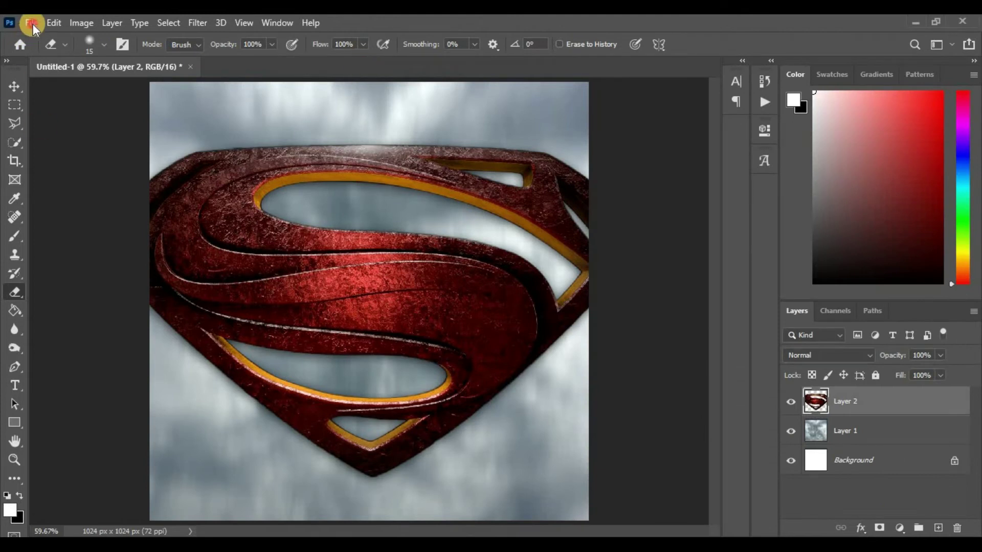
left_click(31, 23)
left_click(45, 53)
scroll(56, 153, "down", 3)
left_click(508, 136)
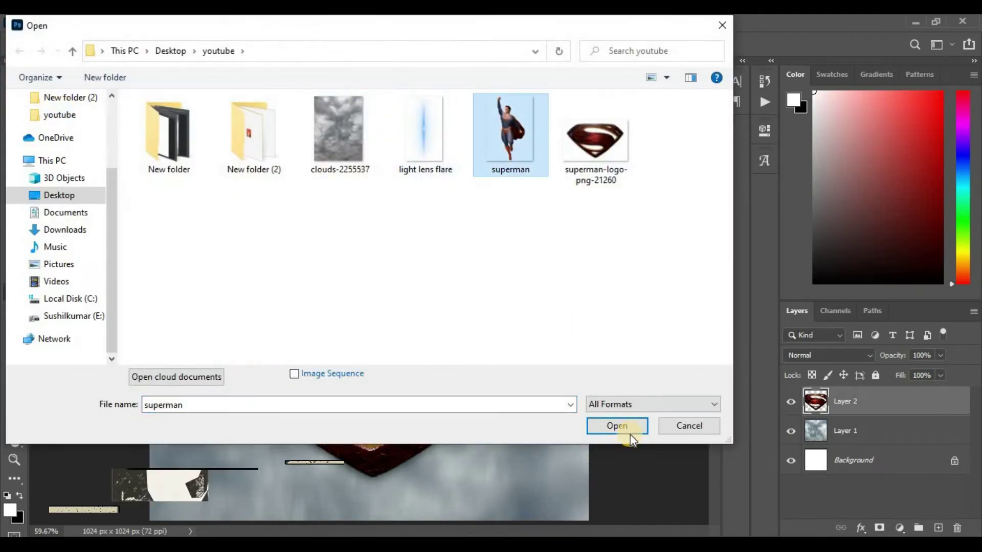
left_click(630, 434)
left_click(15, 86)
left_click_drag(300, 230, 344, 223)
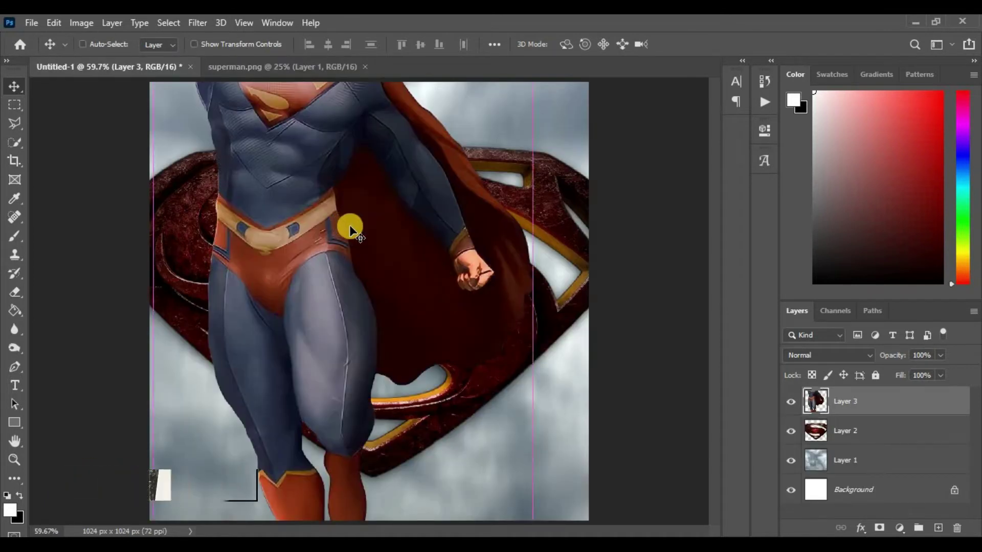
Scale the Superman figure to about 24% of its size and place it over the middle of the logo.
key("ctrl+t")
key("ctrl+minus")
key("ctrl+minus")
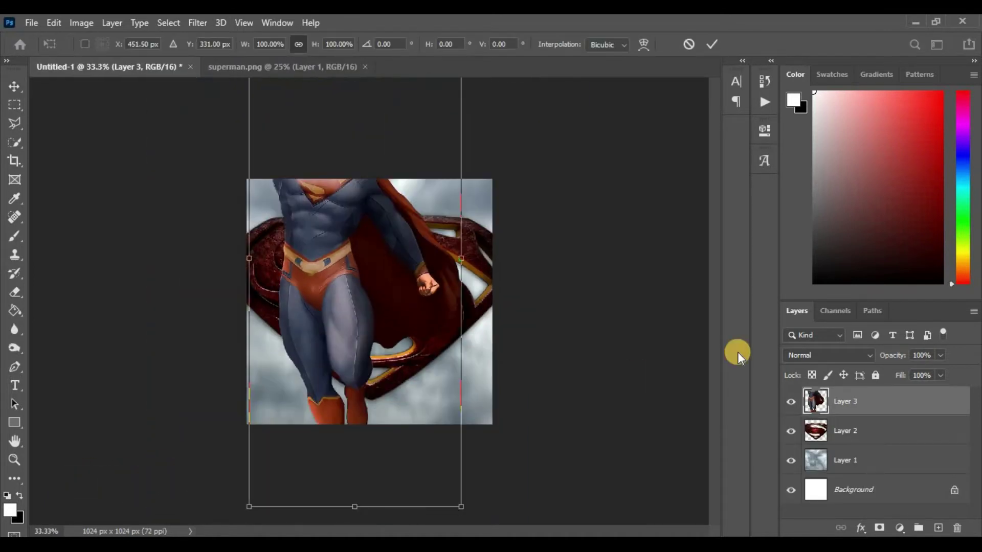
left_click_drag(459, 505, 381, 344)
left_click_drag(356, 273, 364, 279)
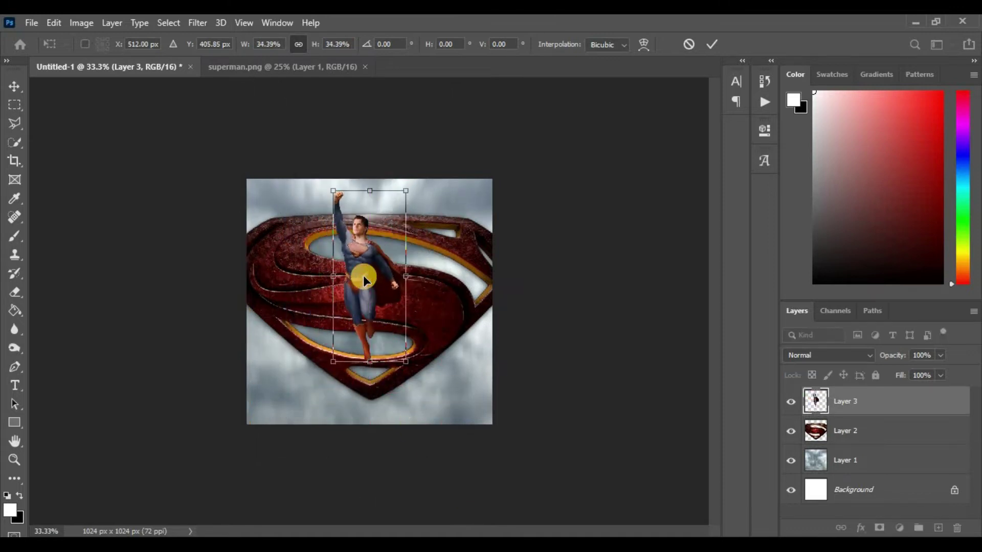
key("ctrl+0")
left_click_drag(431, 404, 415, 360)
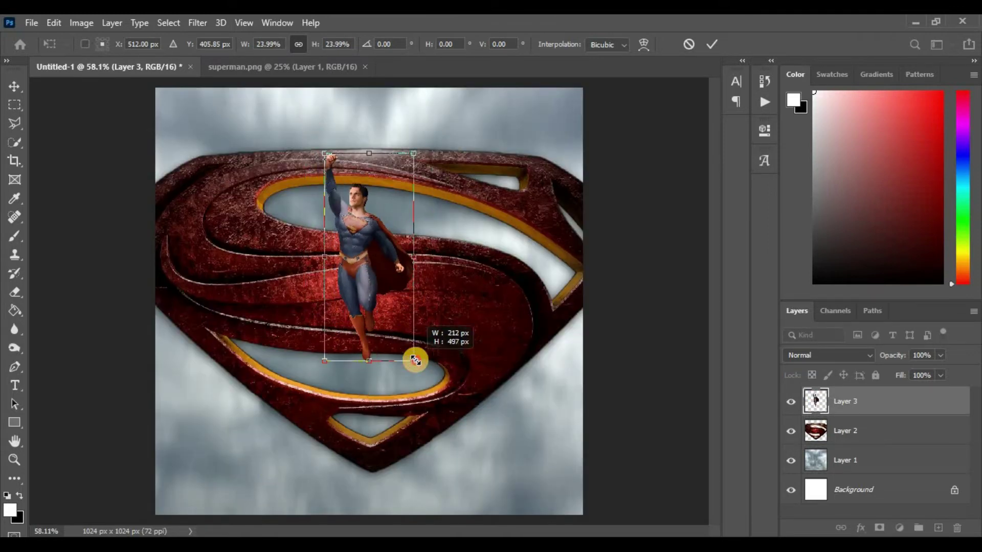
key("Return")
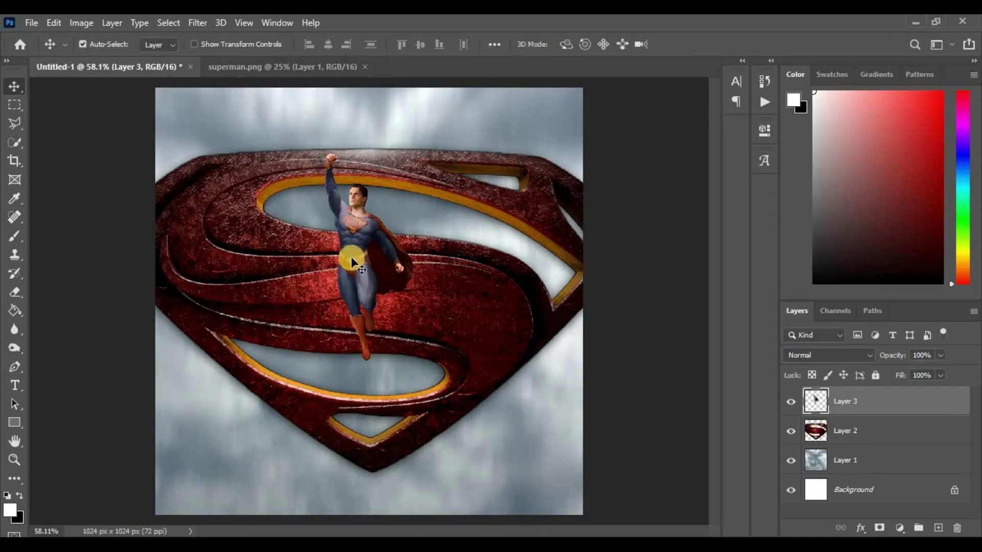
Move the Superman figure slightly down, rotate it slightly clockwise, and recentre it on the logo.
left_click_drag(365, 250, 365, 273)
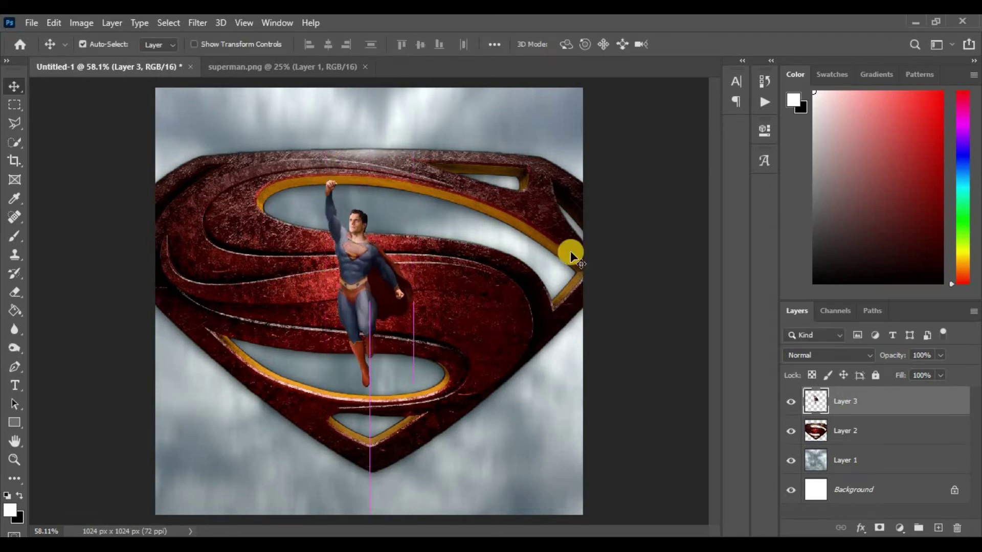
key("ctrl+t")
left_click_drag(443, 164, 452, 170)
key("Return")
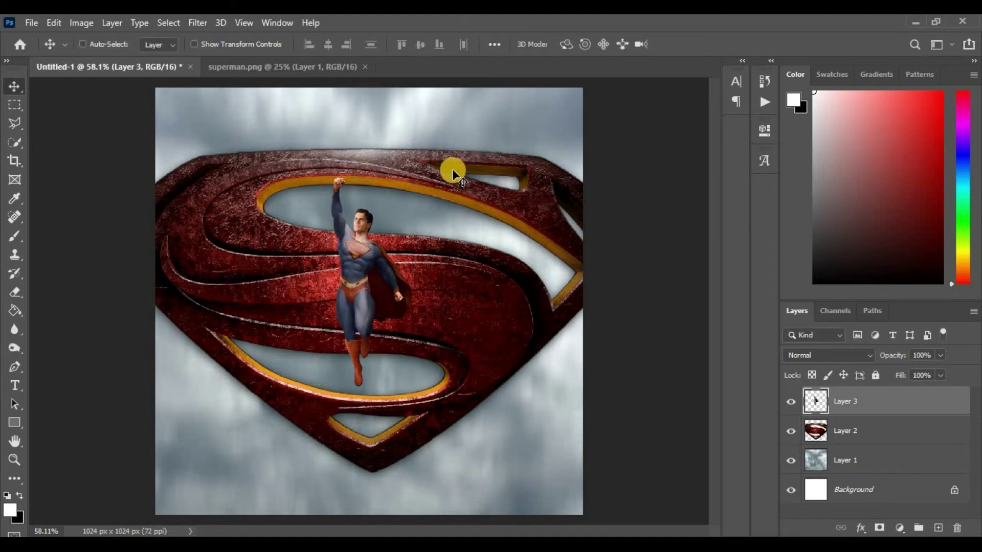
key("ctrl+plus")
mouse_move(368, 245)
left_mouse_down()
mouse_move(383, 240)
mouse_move(379, 250)
left_mouse_up()
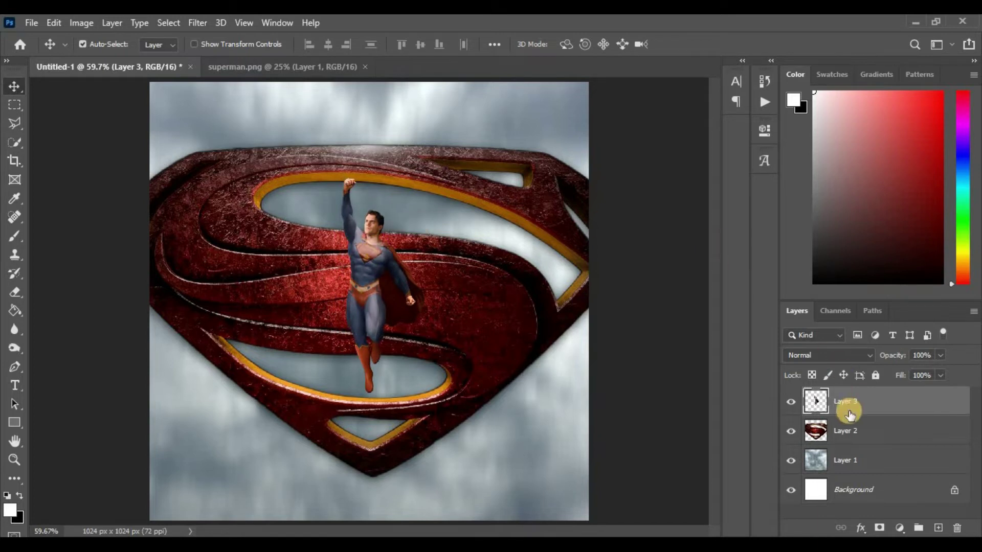
Duplicate the Superman figure layer three times and hide all three copies.
key("ctrl+j")
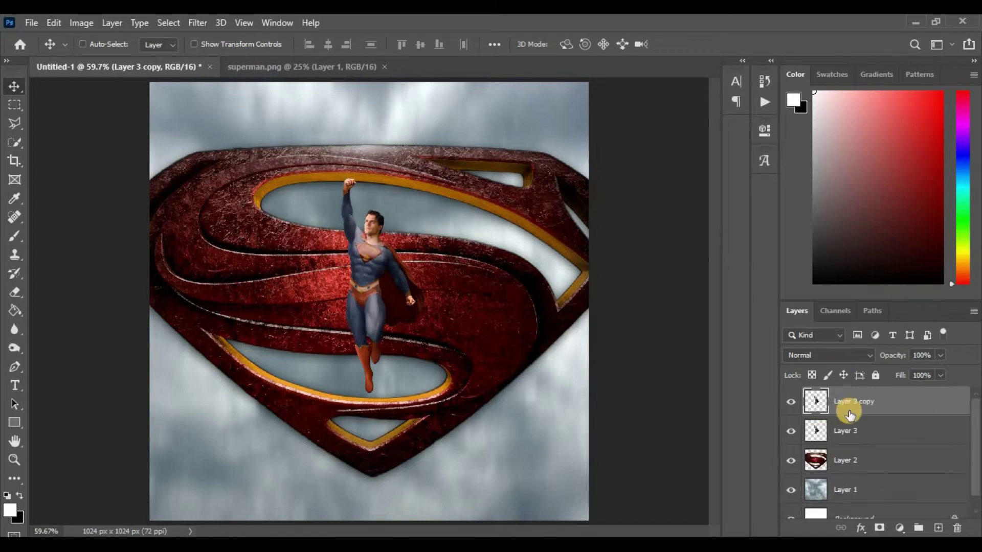
key("ctrl+j")
key("ctrl+j")
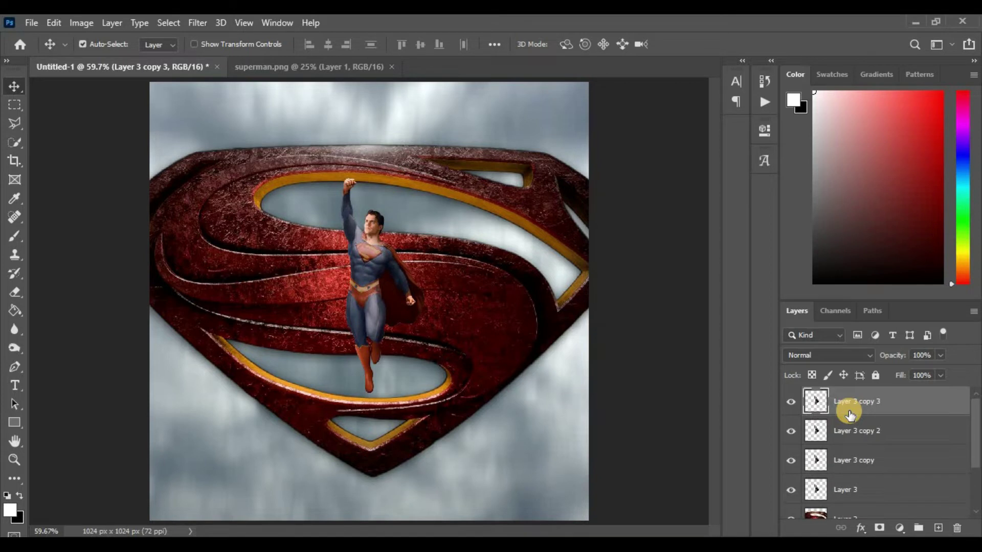
left_click_drag(790, 401, 790, 460)
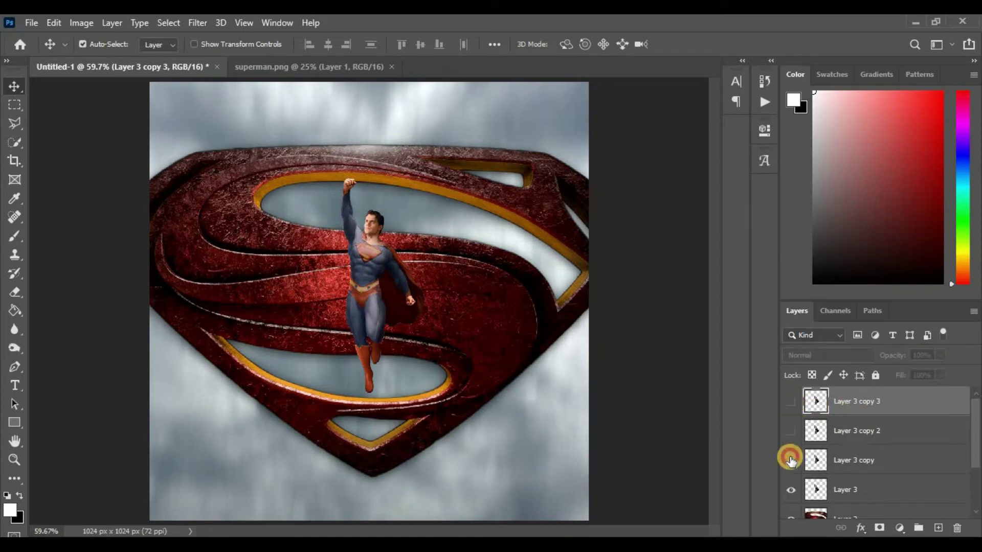
Close the superman.png document and apply Motion Blur to Layer 3 with a 90° angle and a distance of 300 pixels.
left_click(833, 488)
left_click(392, 67)
left_click(195, 23)
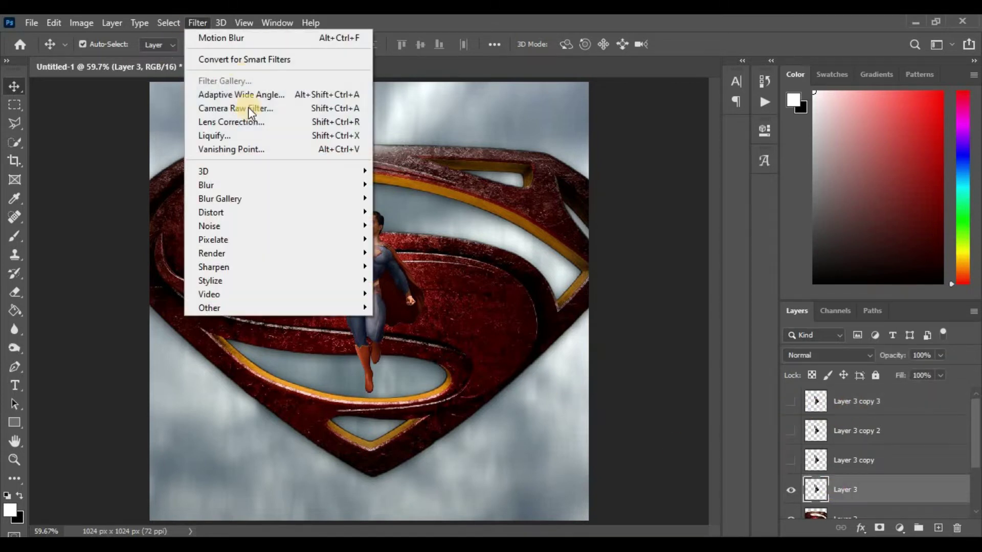
mouse_move(256, 185)
left_click(413, 268)
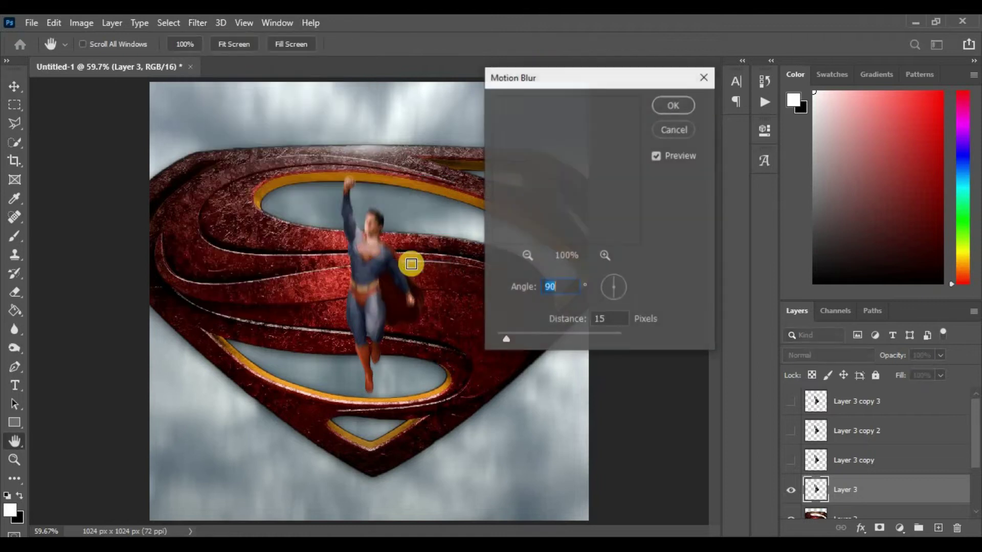
double_click(587, 319)
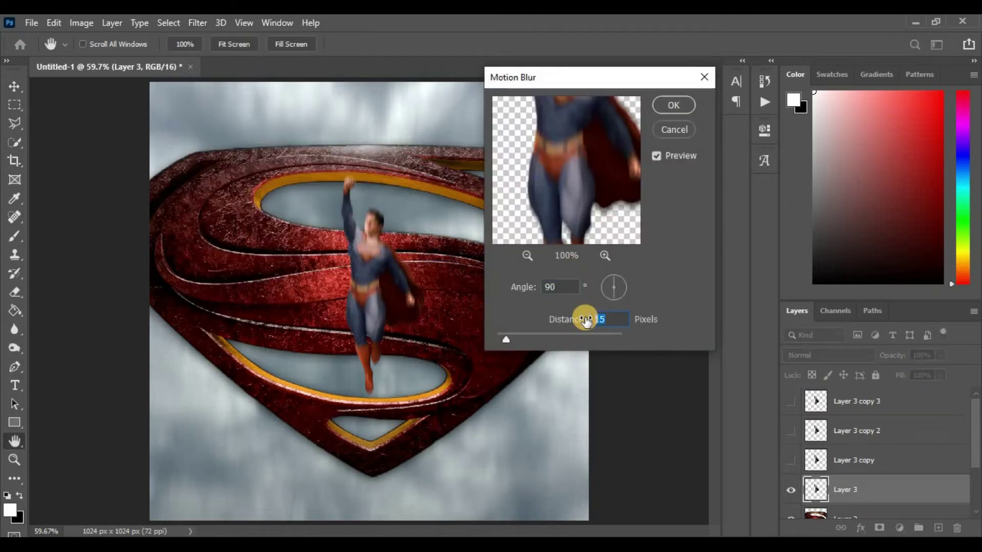
type("500")
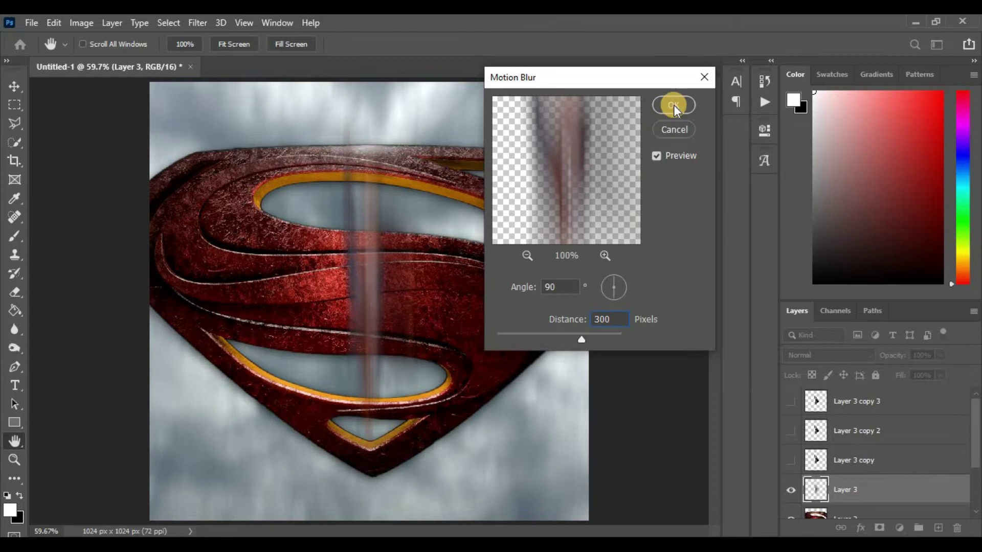
left_click(672, 105)
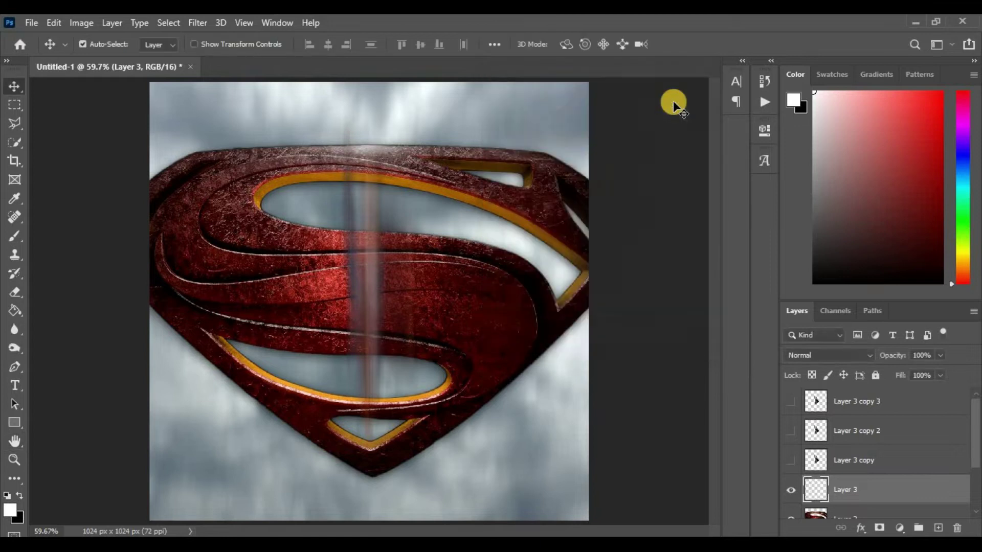
Show Layer 3 copy and apply Motion Blur to it with a 90° angle and a distance of 100 pixels.
left_click(790, 461)
left_click(872, 453)
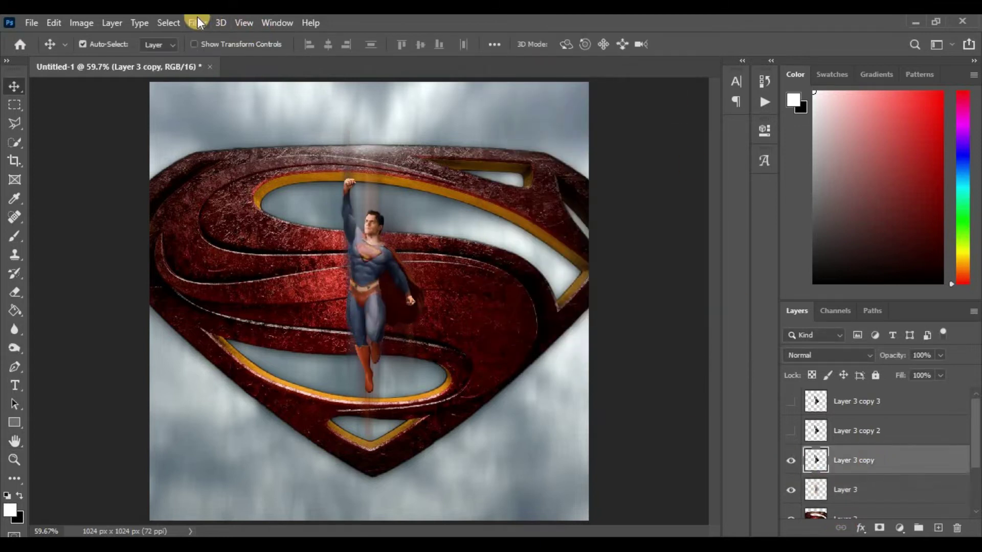
left_click(197, 20)
mouse_move(250, 183)
left_click(403, 264)
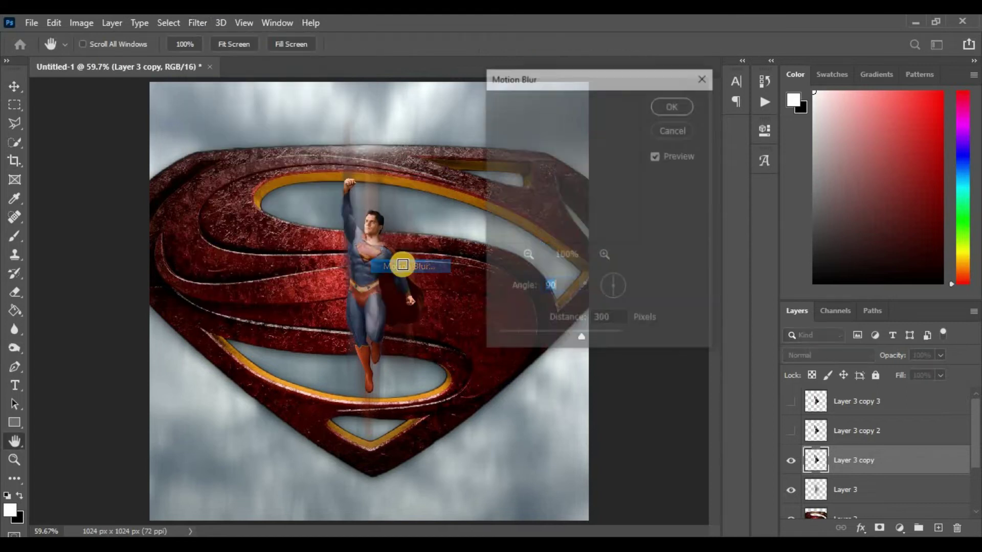
left_click(591, 314)
type("100")
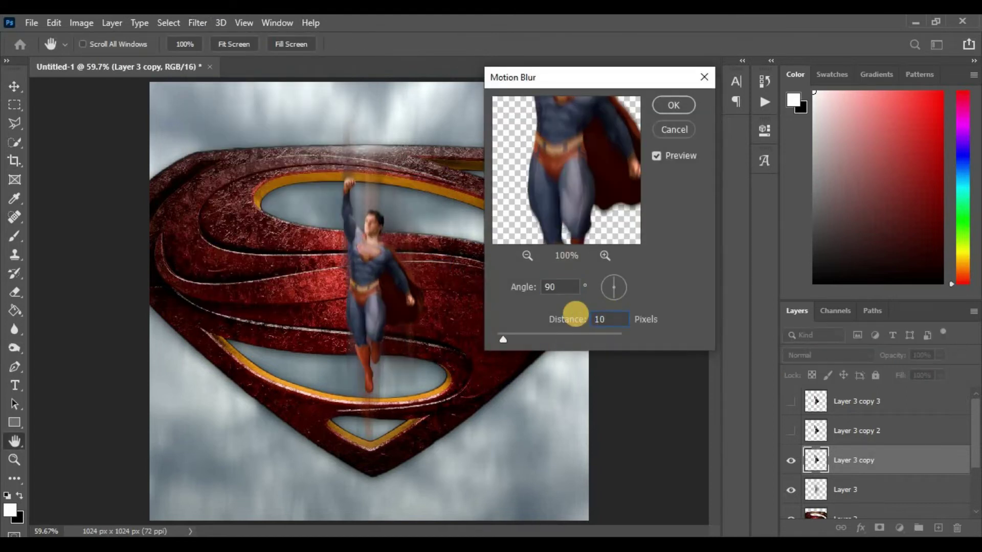
left_click(672, 105)
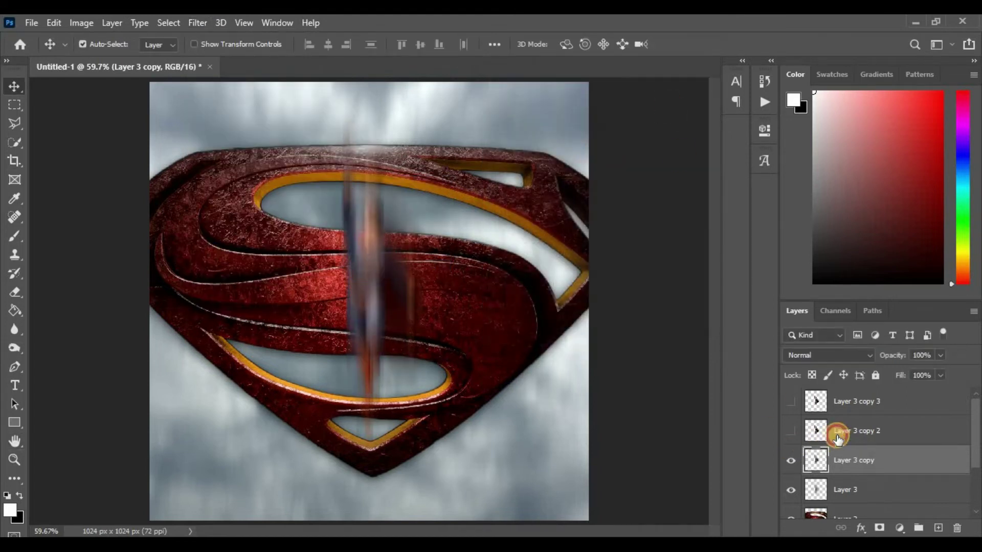
Show Layer 3 copy 2 and apply Motion Blur to it with a 90° angle and a distance of 15 pixels.
left_click(833, 431)
left_click(791, 431)
left_click(195, 20)
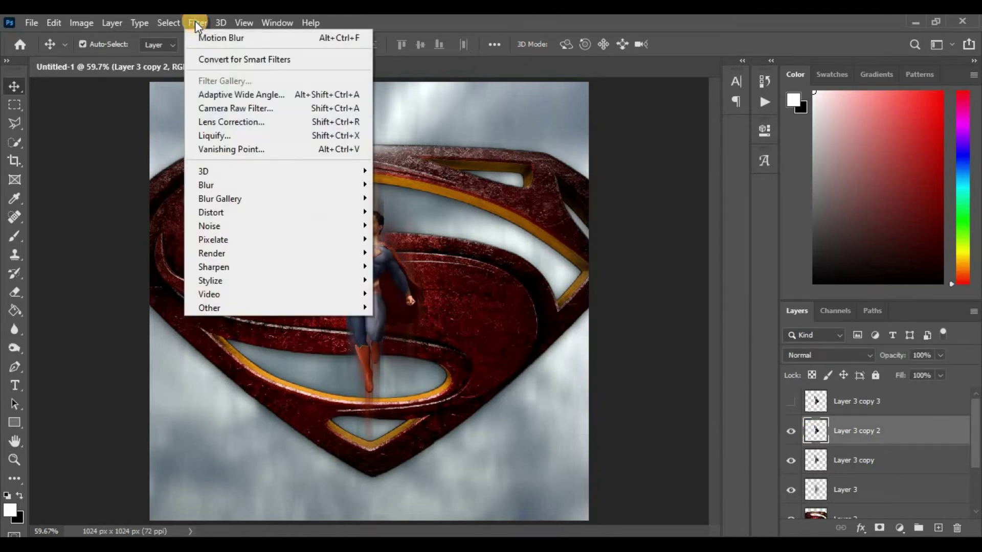
mouse_move(225, 184)
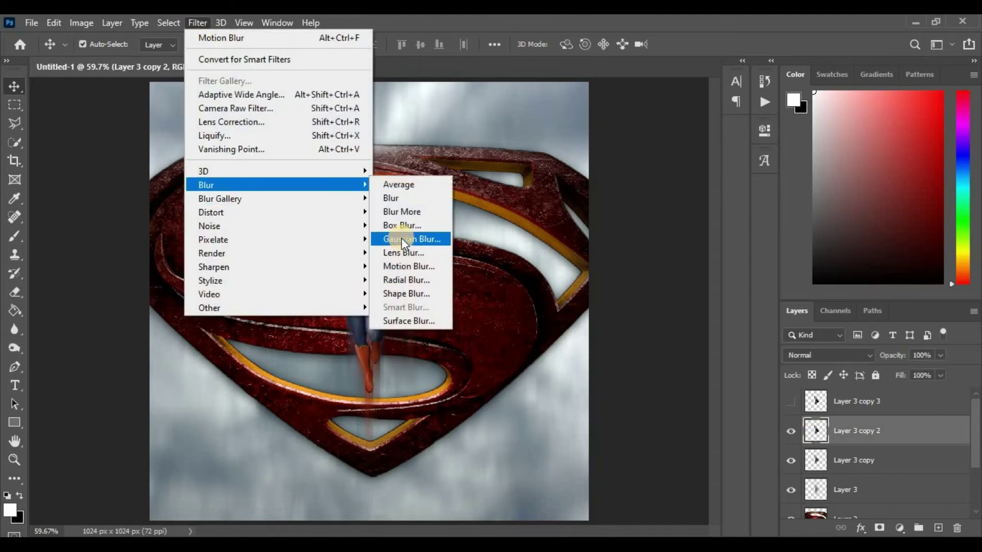
left_click(401, 267)
left_click(618, 320)
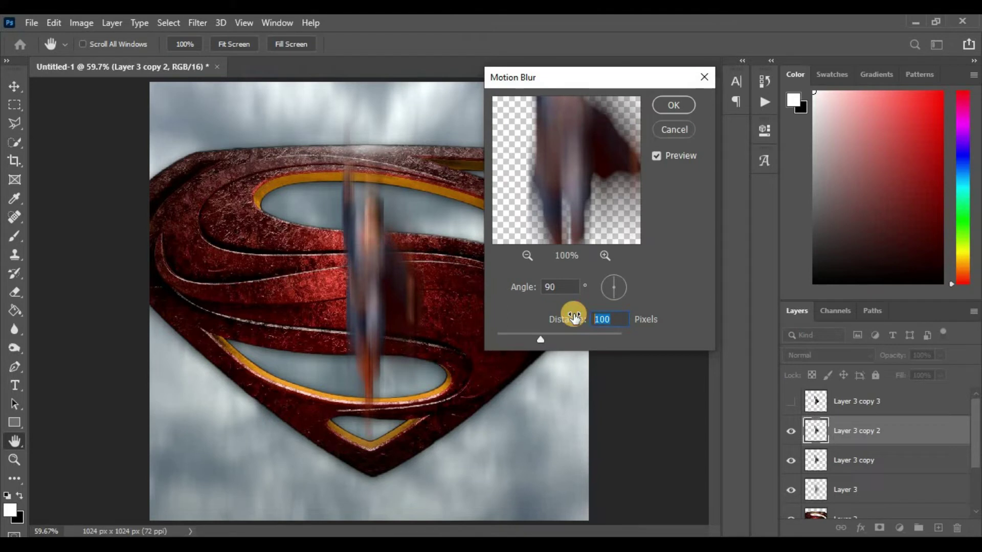
type("15")
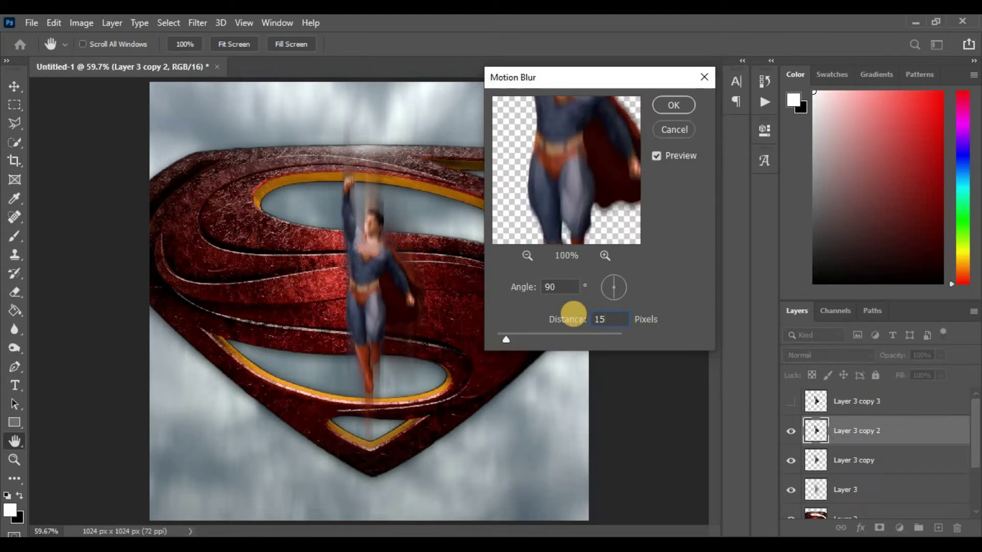
key("Return")
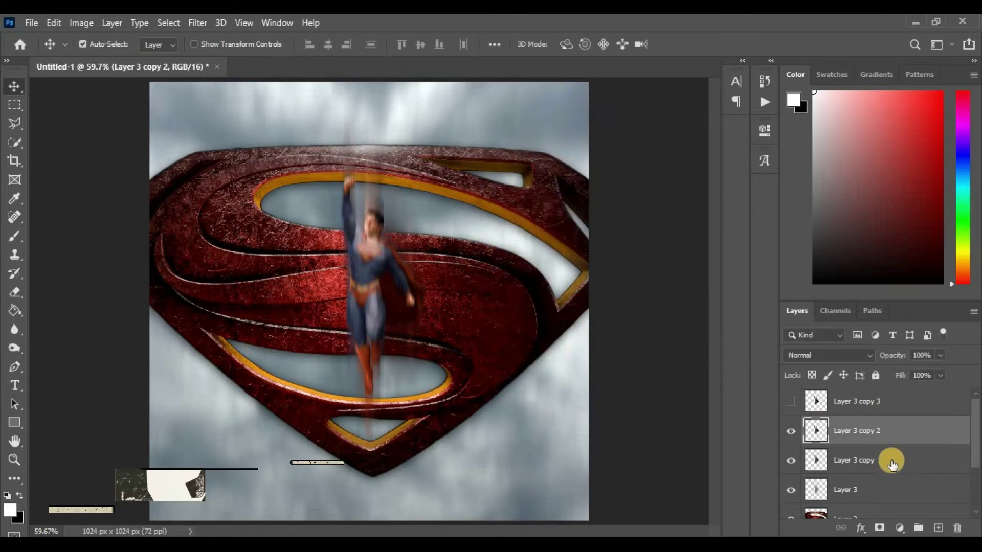
Show Layer 3 copy 3 and shift the blurred Layer 3 and Layer 3 copy downward as a motion trail beneath the figure.
left_click(790, 403)
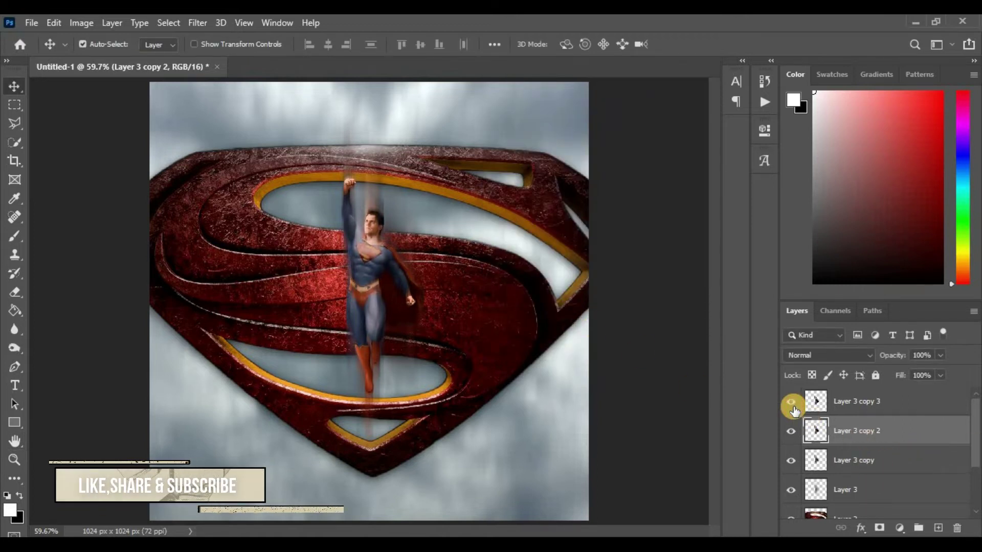
left_click(844, 488)
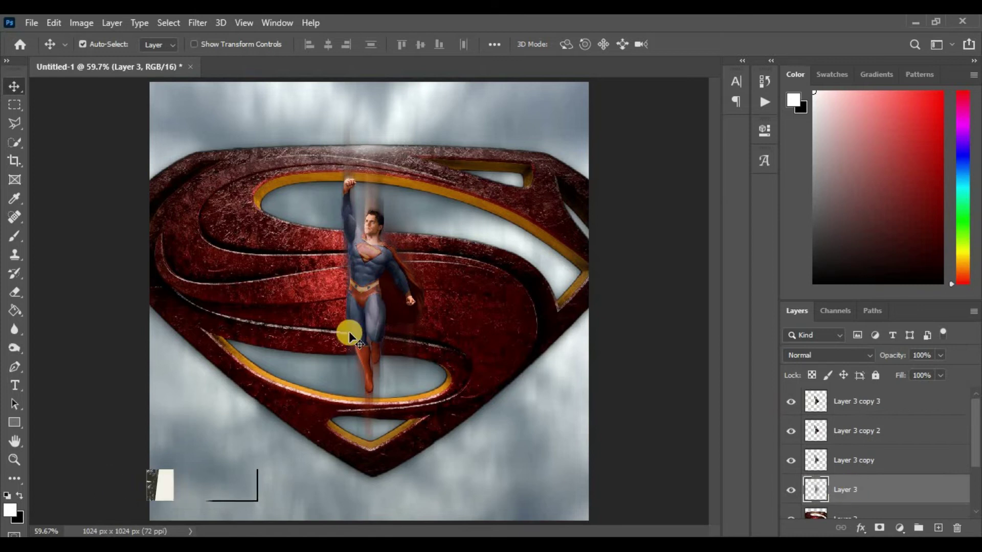
key("ctrl+plus")
left_click_drag(363, 310, 365, 343)
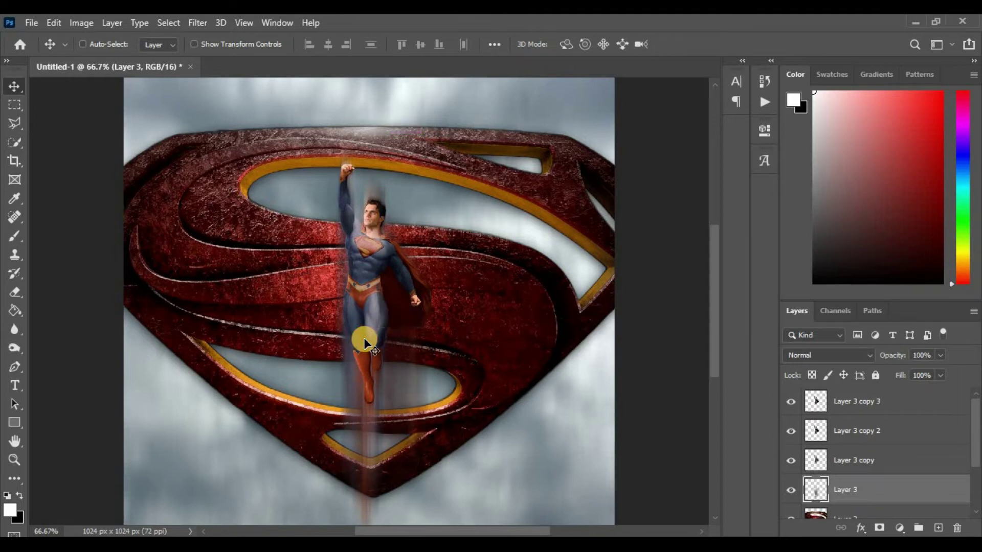
key("ctrl+0")
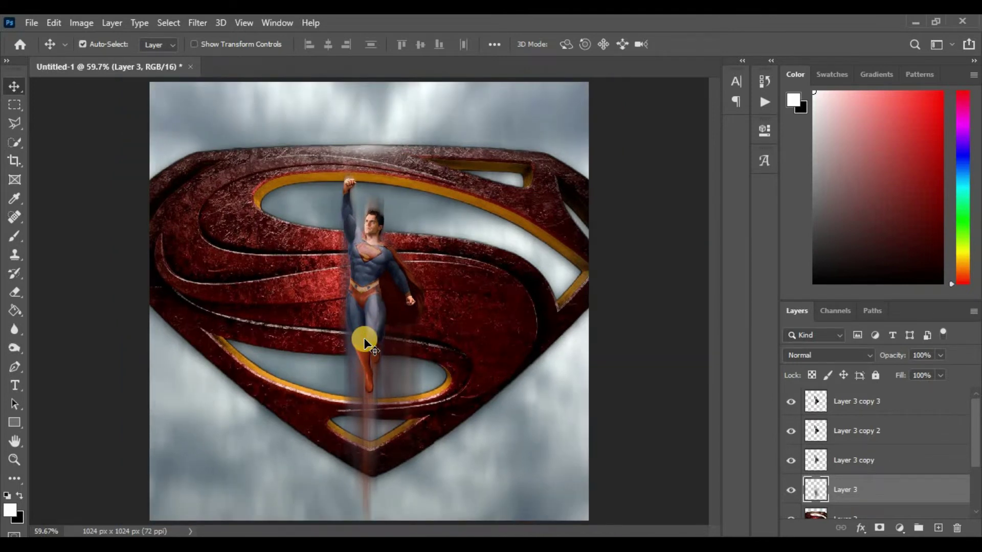
left_click(852, 457)
left_click_drag(386, 292, 372, 309)
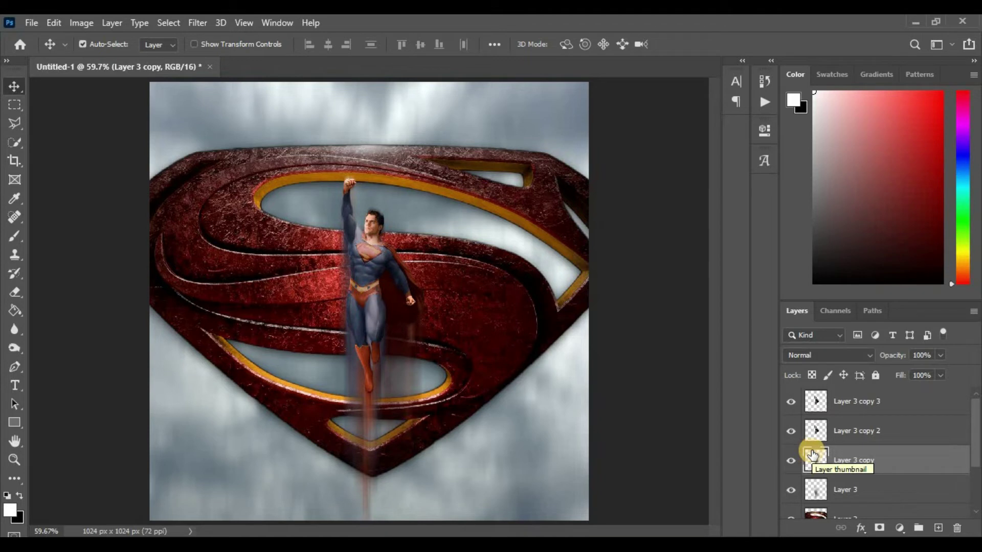
Add a layer mask to the sharp Superman figure on Layer 3 copy 3 and switch to the Brush tool.
left_click(825, 434)
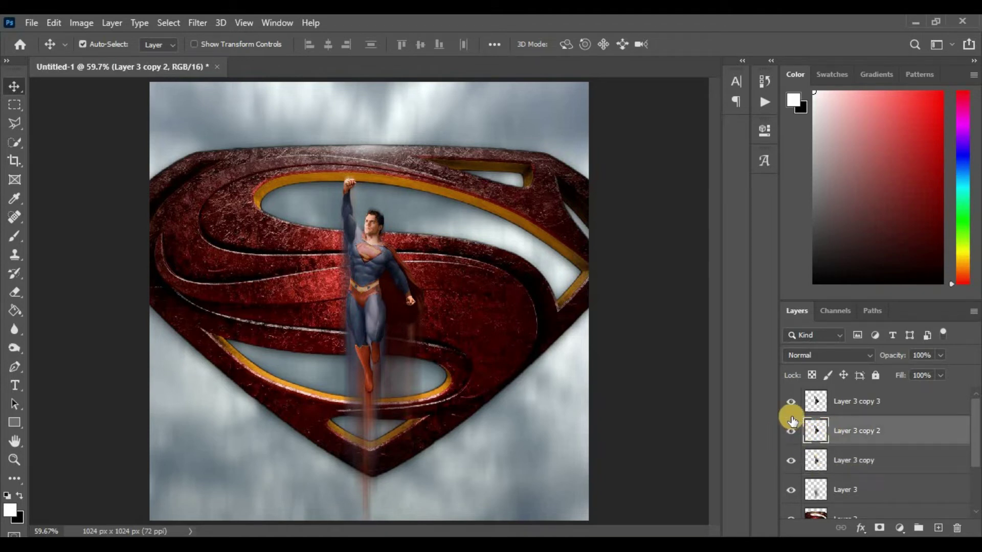
left_click(833, 404)
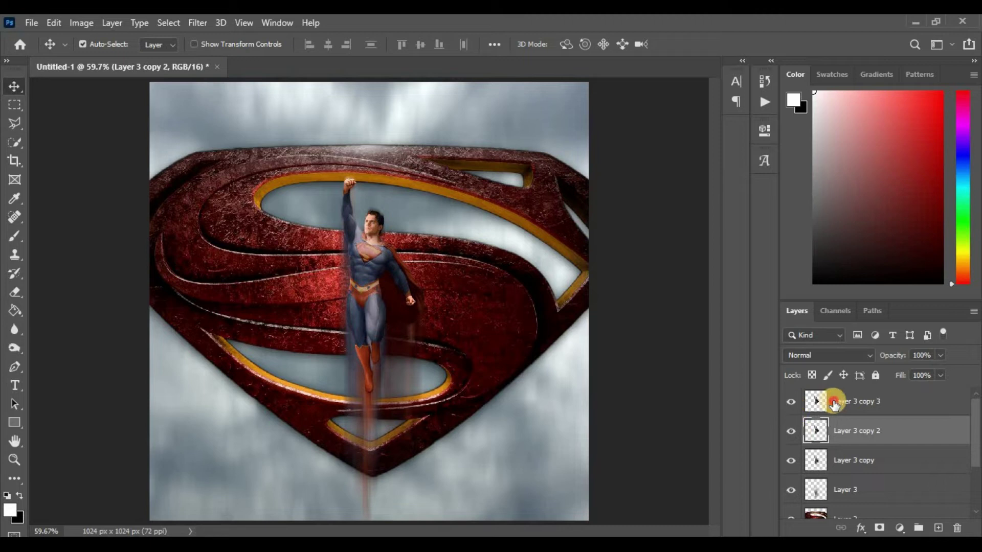
left_click(878, 528)
key("b")
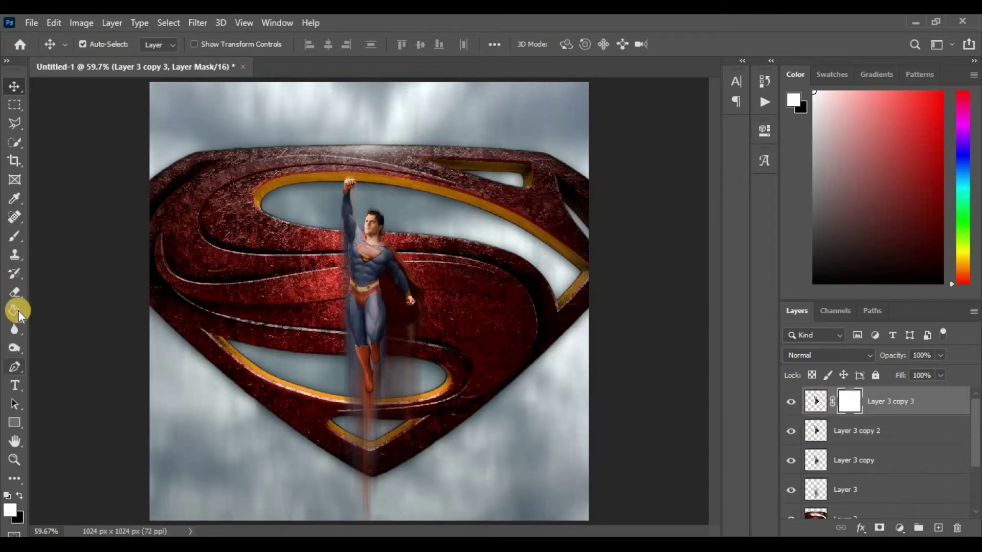
Erase parts of the Layer 3 copy 3 mask over the legs, cape, lowered arm and torso with a soft 35–50 px Eraser.
key("e")
key("ctrl+plus")
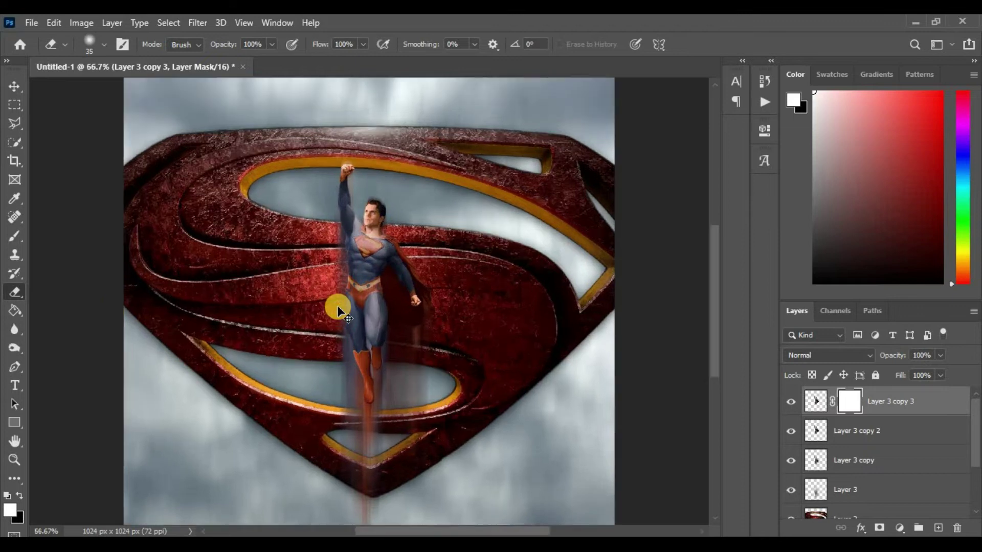
key("ctrl+plus")
mouse_move(407, 343)
left_mouse_down()
mouse_move(468, 315)
mouse_move(435, 359)
mouse_move(458, 328)
left_mouse_up()
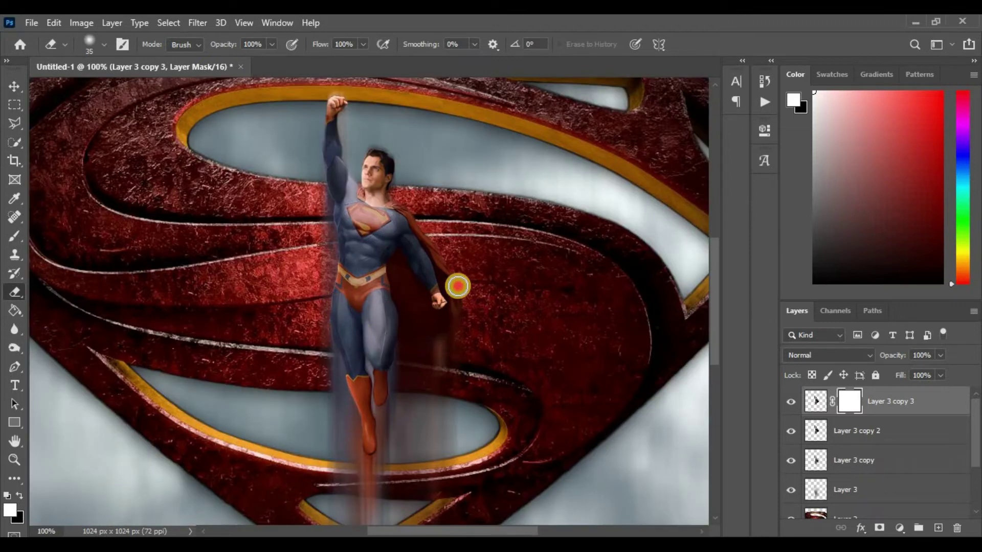
mouse_move(356, 397)
left_mouse_down()
mouse_move(366, 377)
mouse_move(378, 416)
mouse_move(368, 448)
mouse_move(386, 319)
mouse_move(357, 388)
mouse_move(329, 322)
left_mouse_up()
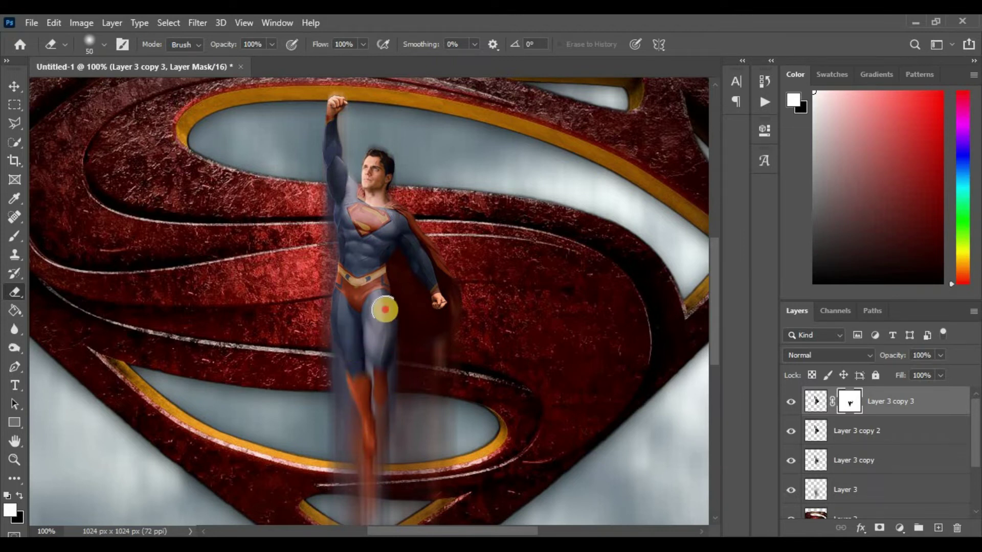
mouse_move(432, 289)
left_mouse_down()
mouse_move(451, 322)
mouse_move(435, 296)
left_mouse_up()
left_click_drag(403, 246, 391, 251)
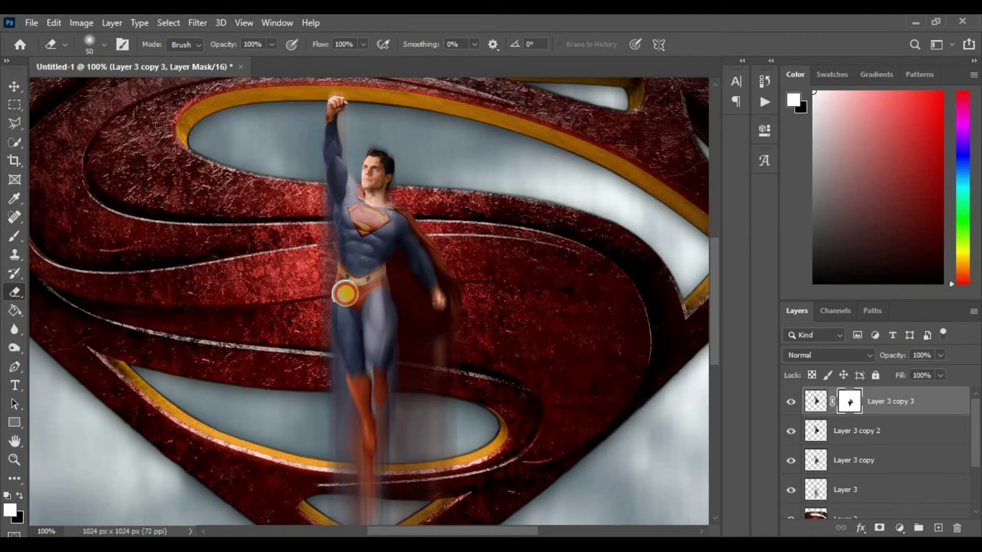
mouse_move(403, 228)
left_mouse_down()
mouse_move(456, 303)
mouse_move(398, 236)
mouse_move(365, 261)
mouse_move(334, 253)
mouse_move(393, 374)
left_mouse_up()
Erase the Layer 3 copy 3 mask along the raised arm and the opposite shoulder with a soft 30 px Eraser.
key("ctrl+plus")
left_click_drag(372, 300, 418, 371)
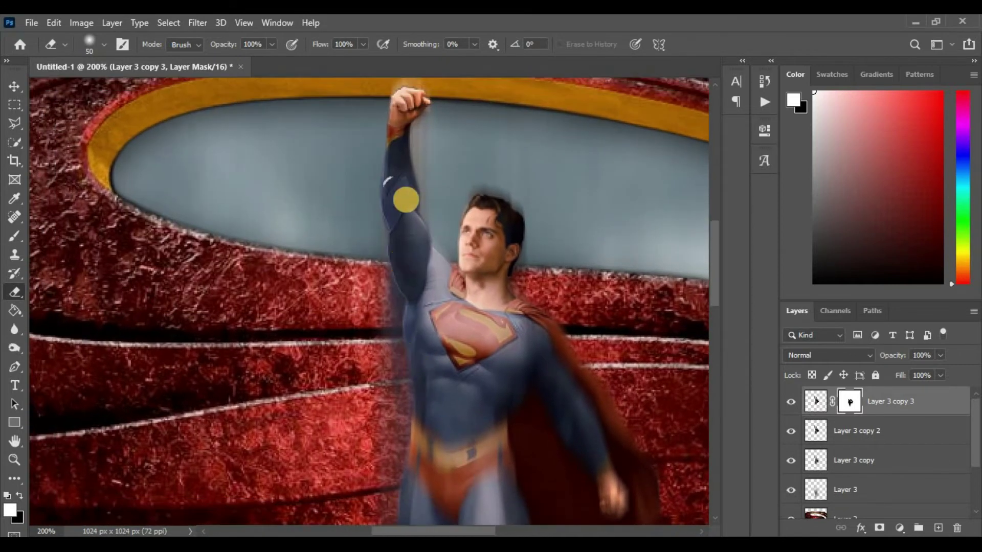
key("[")
key("[")
left_click_drag(396, 157, 411, 322)
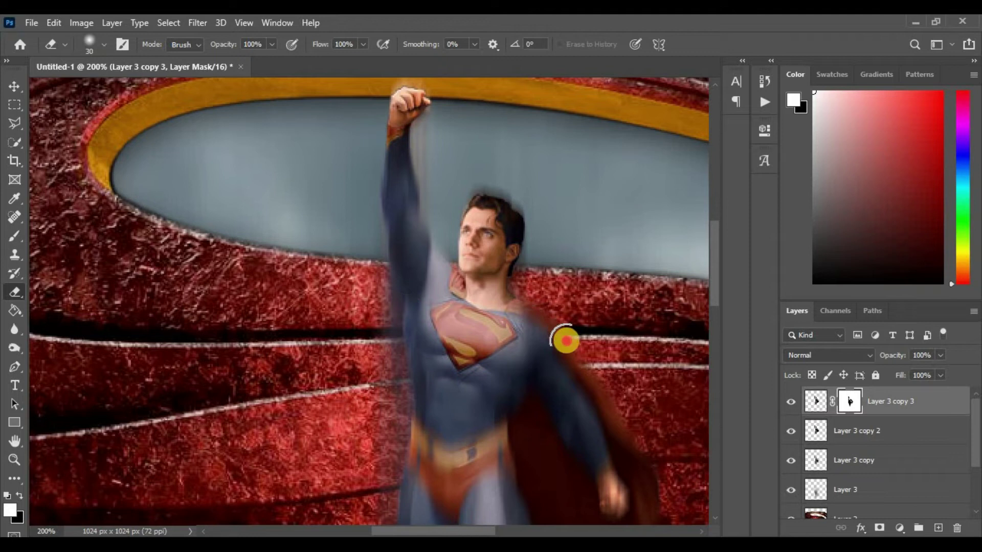
key("ctrl+0")
key("ctrl+plus")
key("ctrl+plus")
key("ctrl+plus")
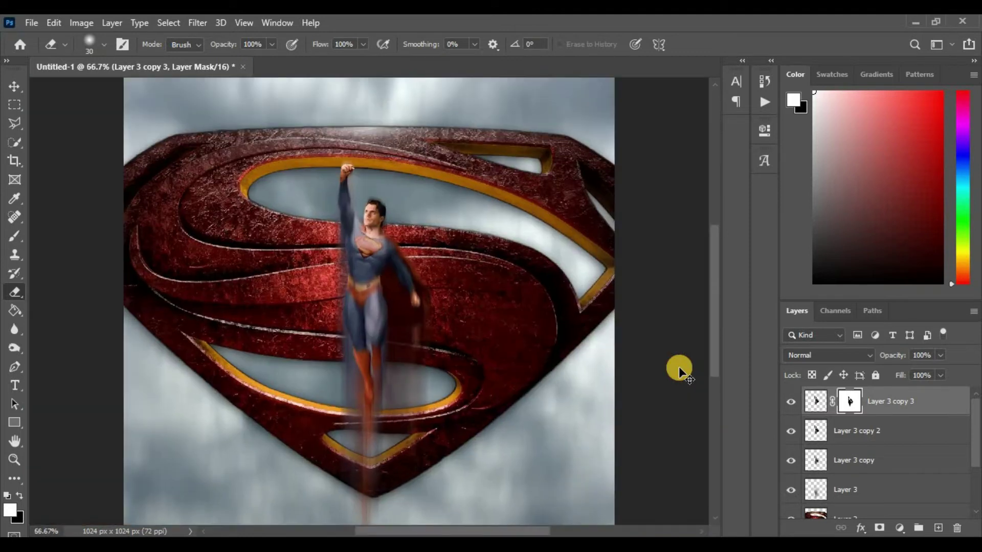
left_click_drag(505, 239, 537, 301)
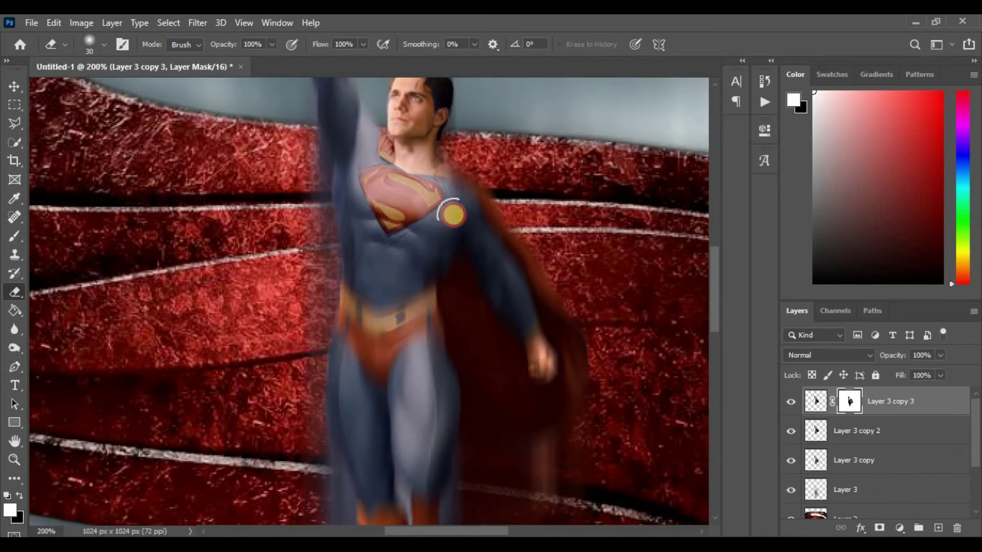
Restore the sharp edge of the chest emblem on the Layer 3 copy 3 mask with a 15 px Eraser and swapped colors.
left_click(21, 496)
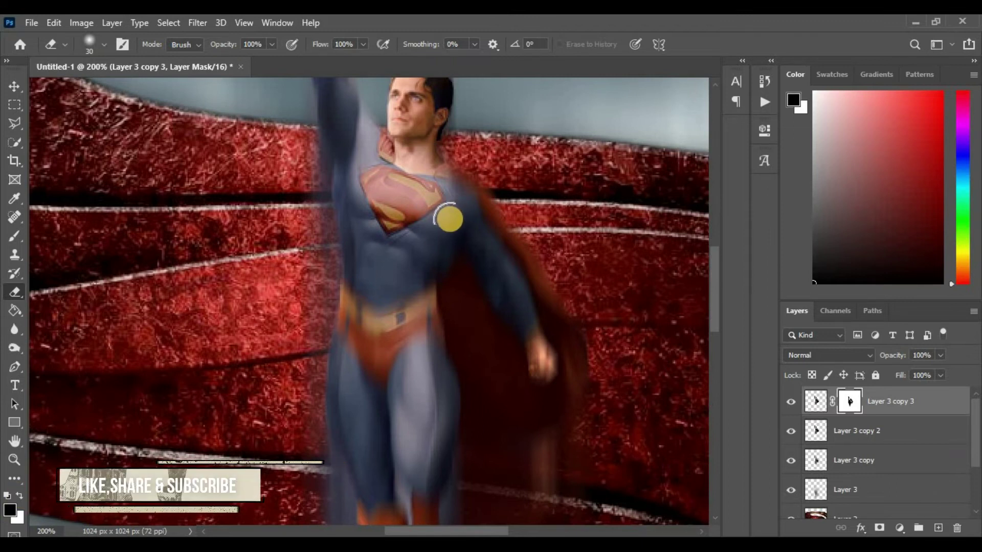
key("bracketleft")
key("bracketleft")
key("bracketleft")
left_click_drag(444, 213, 427, 226)
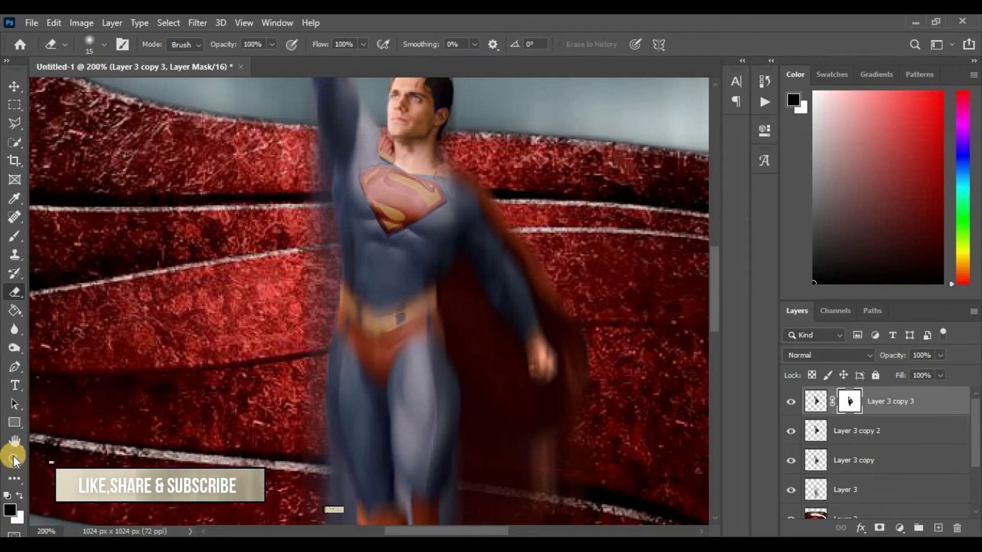
left_click(21, 496)
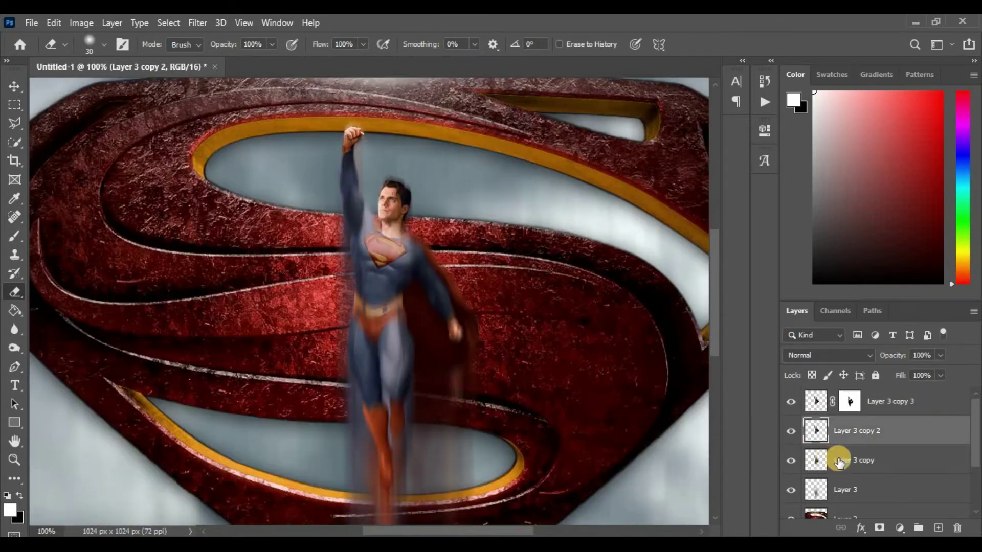
Add a layer mask to Layer 3 copy and erase the blur around the raised arm and fist with the Eraser at 40% opacity.
left_click(838, 461)
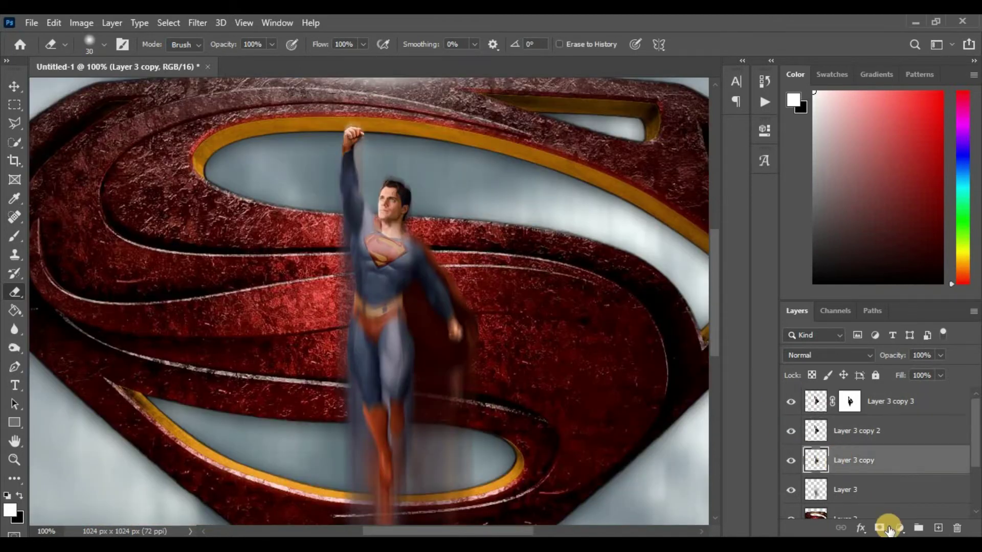
left_click(877, 530)
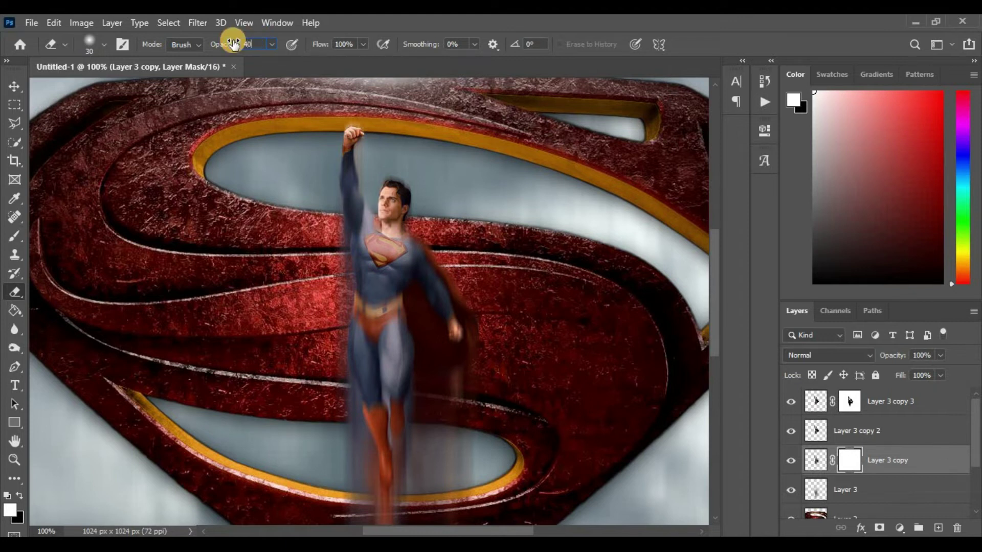
key("Return")
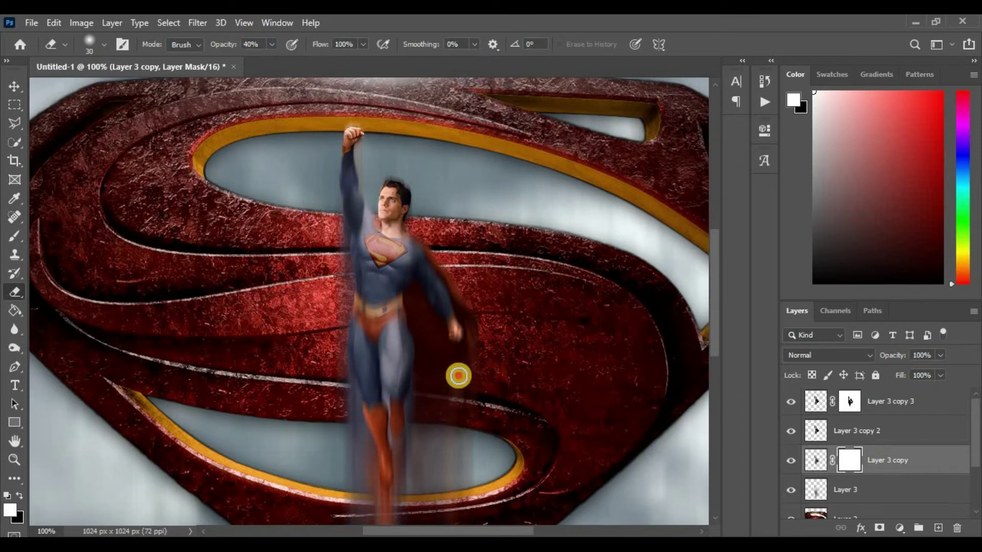
scroll(412, 164, "up", 1)
left_click_drag(386, 158, 359, 464)
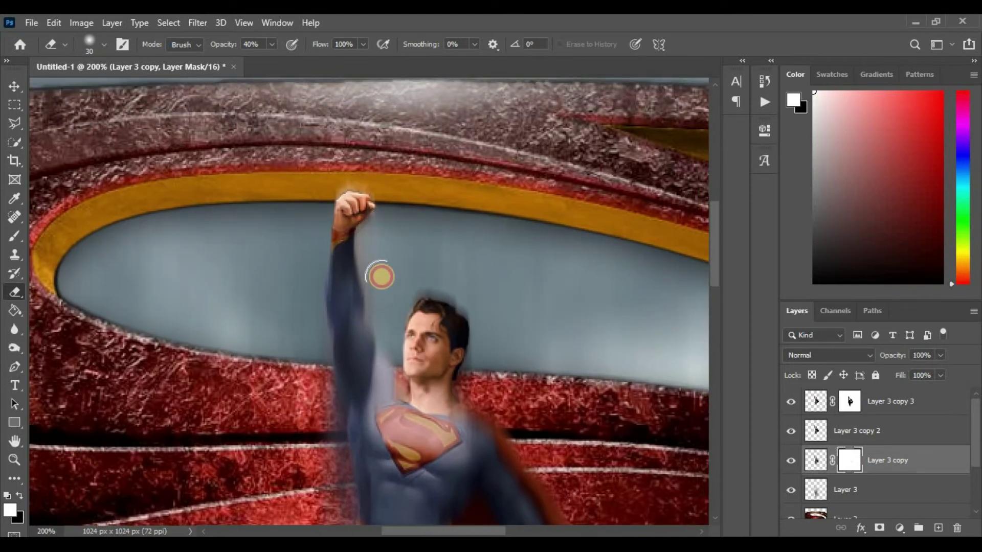
left_click(342, 194)
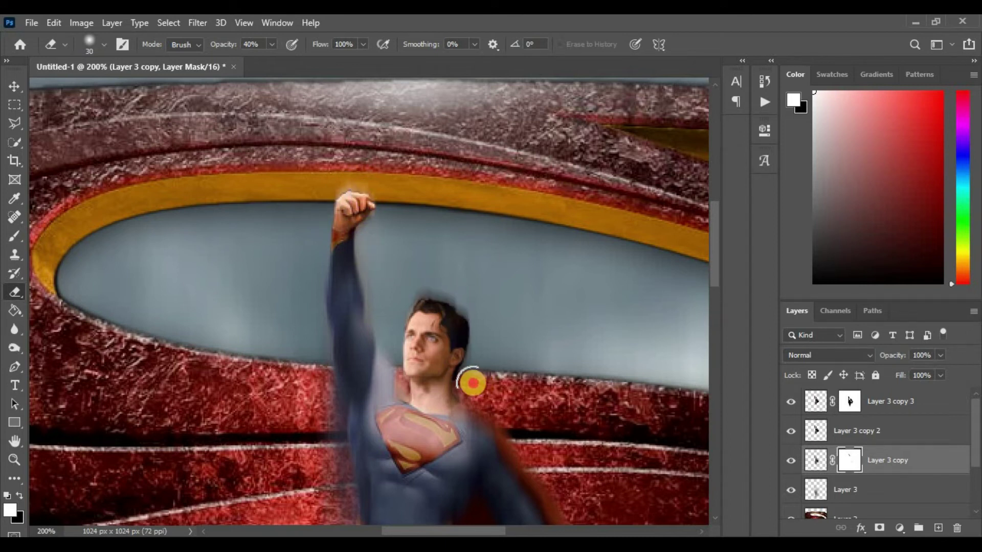
Add a layer mask to Layer 3 copy 2 and erase the blurred halo around Superman's head.
left_click(847, 438)
left_click(879, 527)
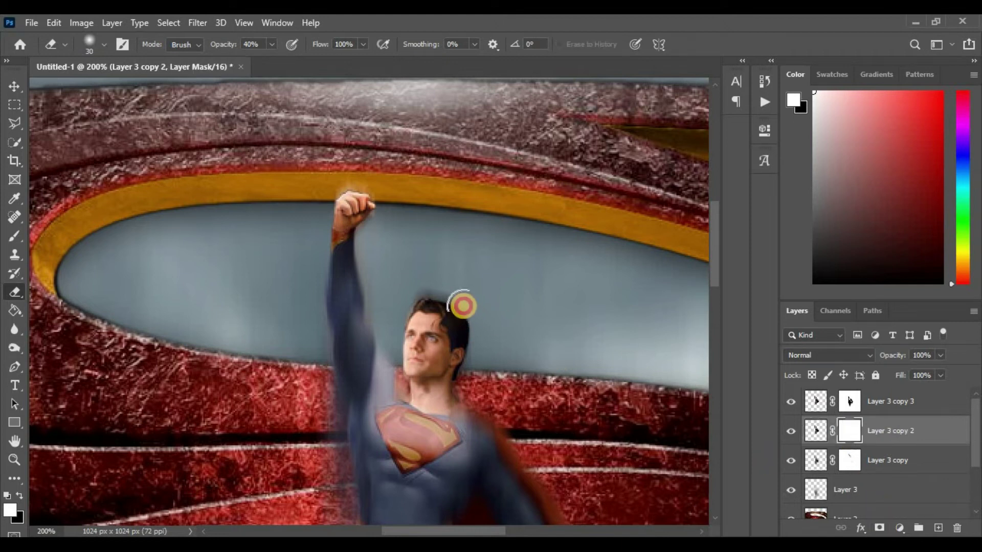
mouse_move(422, 293)
left_mouse_down()
mouse_move(455, 303)
mouse_move(412, 298)
left_mouse_up()
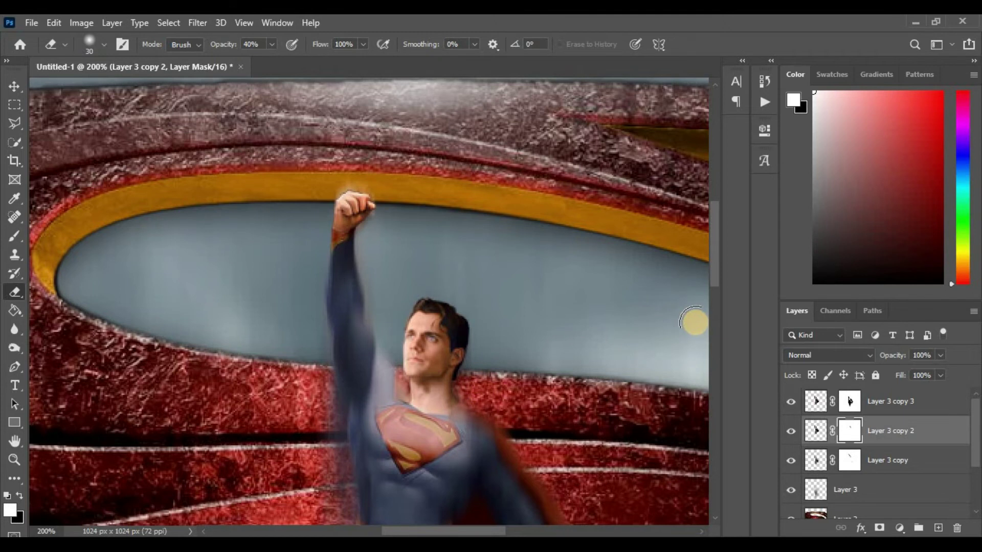
scroll(696, 323, "down", 5)
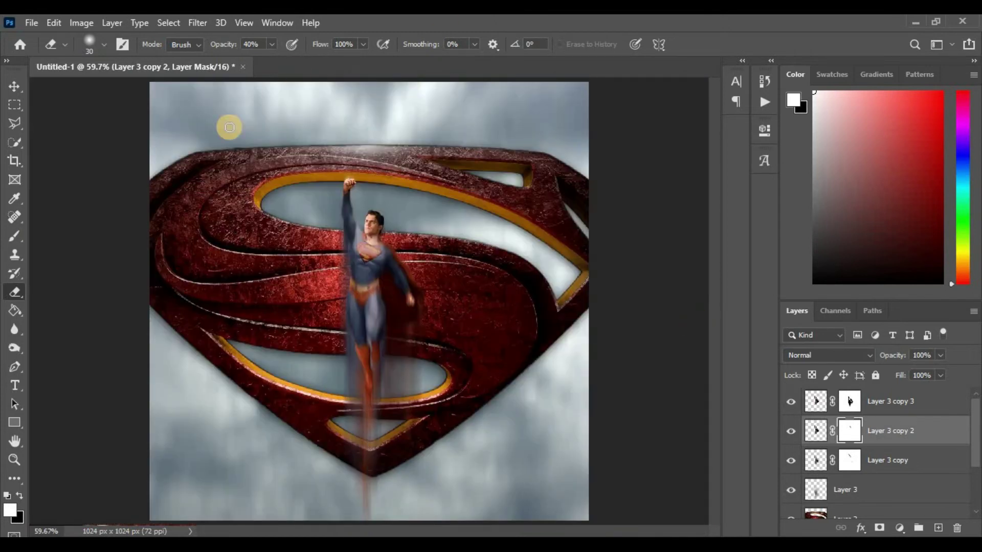
Select all Superman layers from Layer 3 copy 3 to Layer 3, scale them down slightly together and reposition them on the logo.
left_click(15, 86)
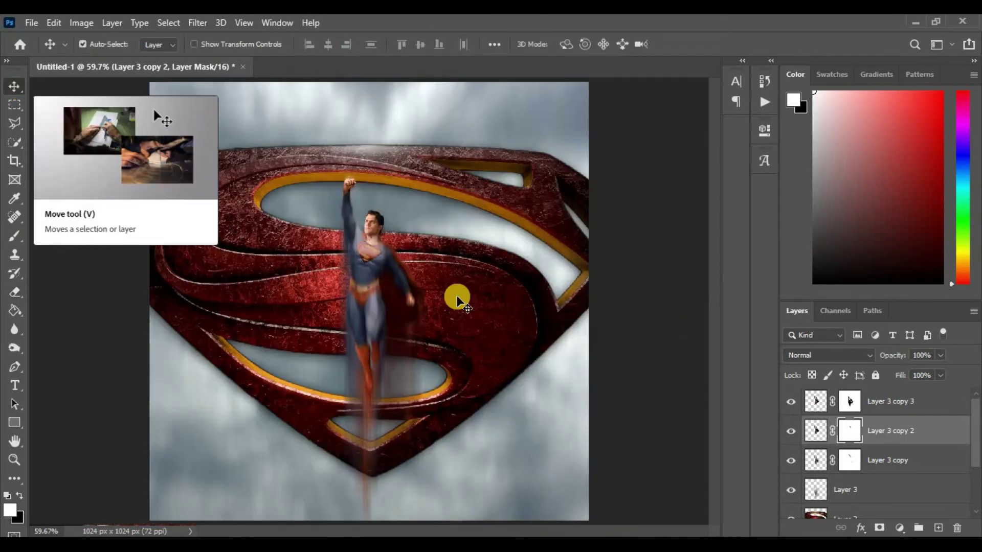
left_click(873, 405)
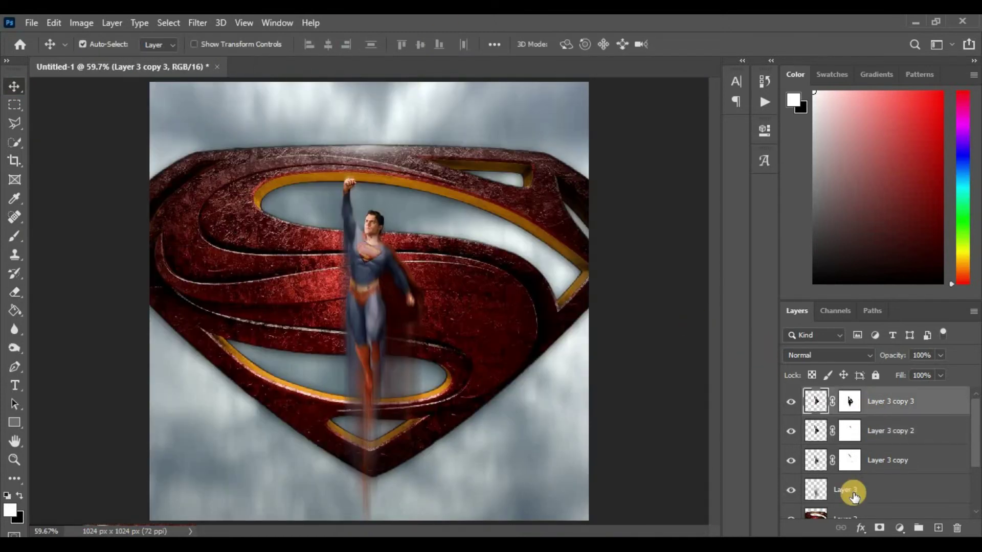
left_click(823, 492, "shift")
key("ctrl+t")
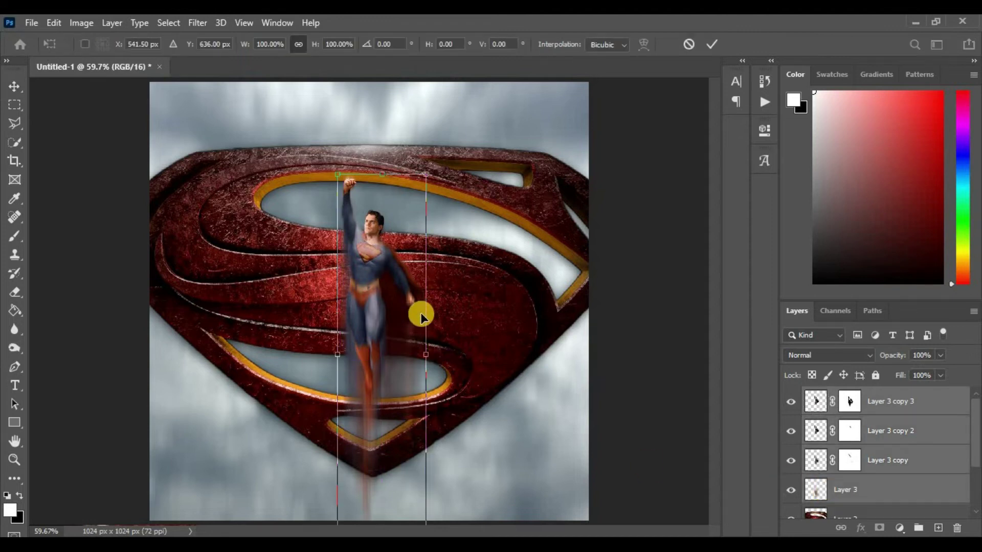
key("ctrl+minus")
left_click_drag(419, 500, 412, 475)
left_click_drag(367, 284, 363, 274)
key("Return")
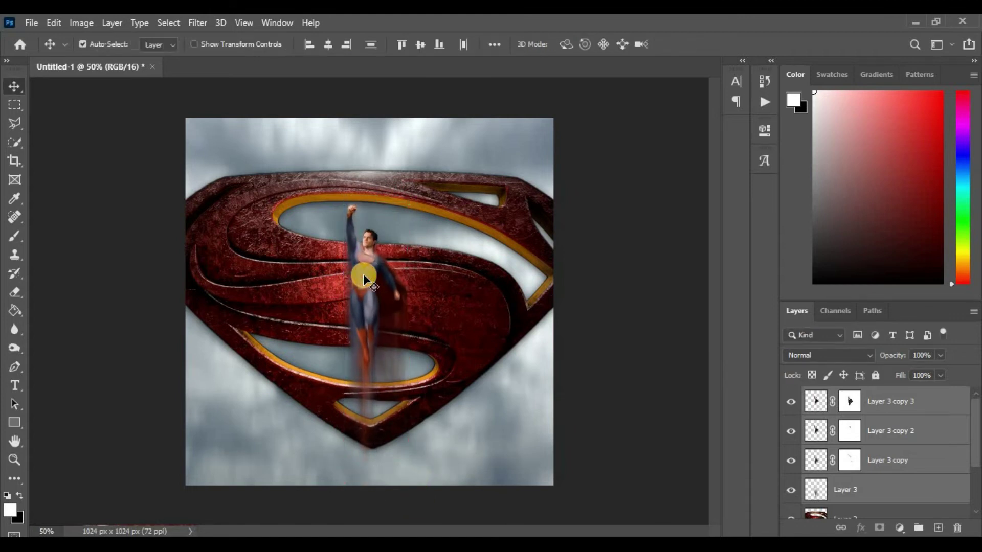
key("ctrl+0")
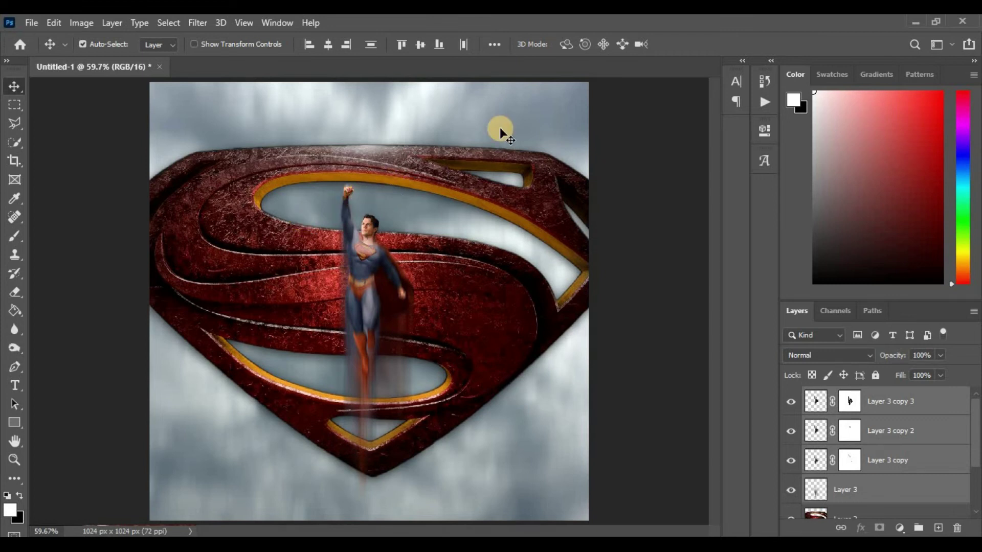
Save the document as Untitled-1.psd and add a new empty layer above Layer 3 copy 3.
left_click(901, 403)
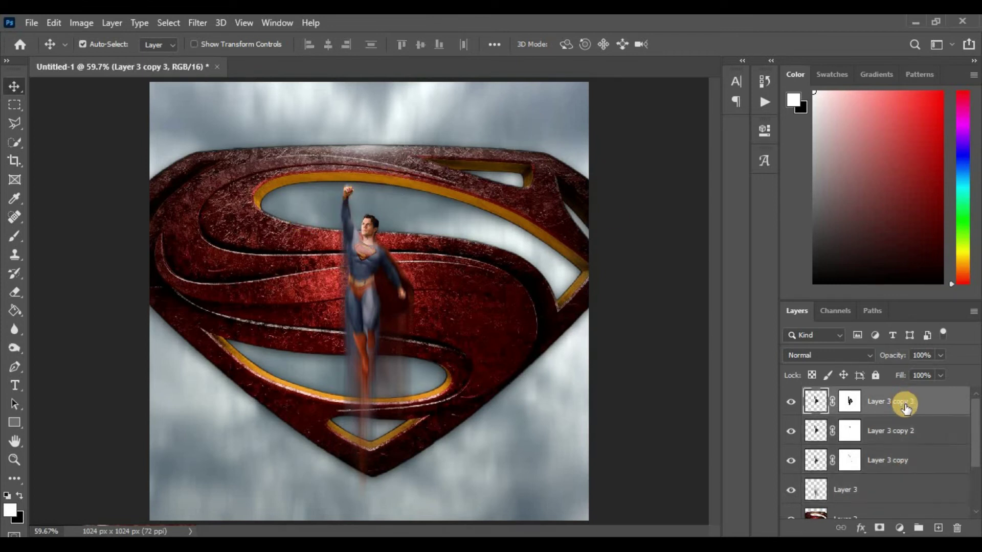
key("ctrl+s")
left_click(938, 528)
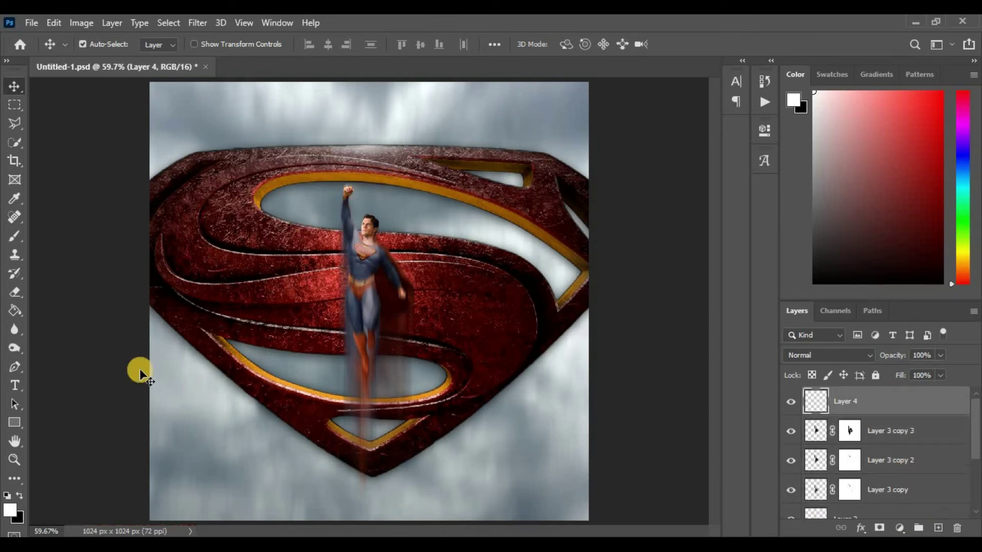
Paint a single soft white 700 px Brush dab on Layer 4, centered over Superman's head.
left_click(15, 236)
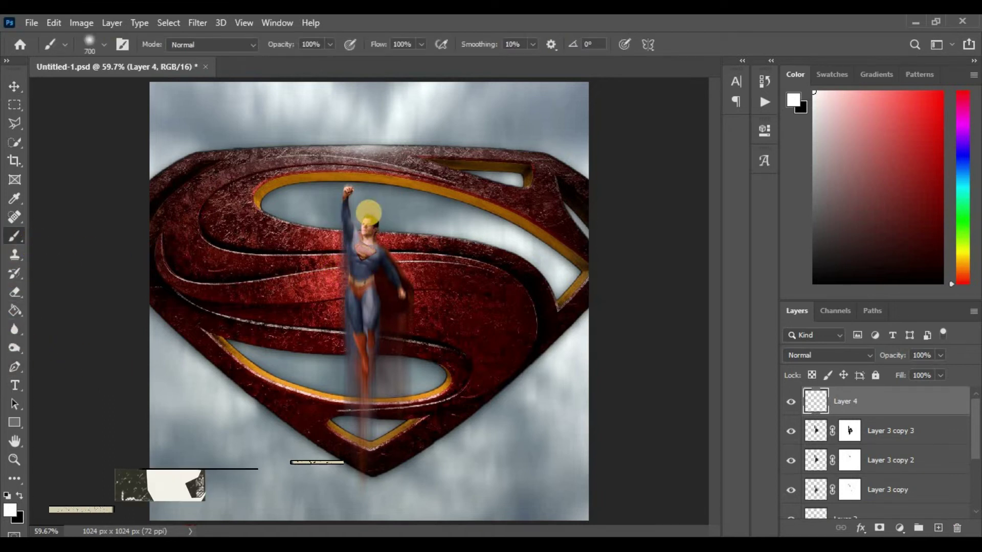
left_click(368, 213)
left_click(14, 86)
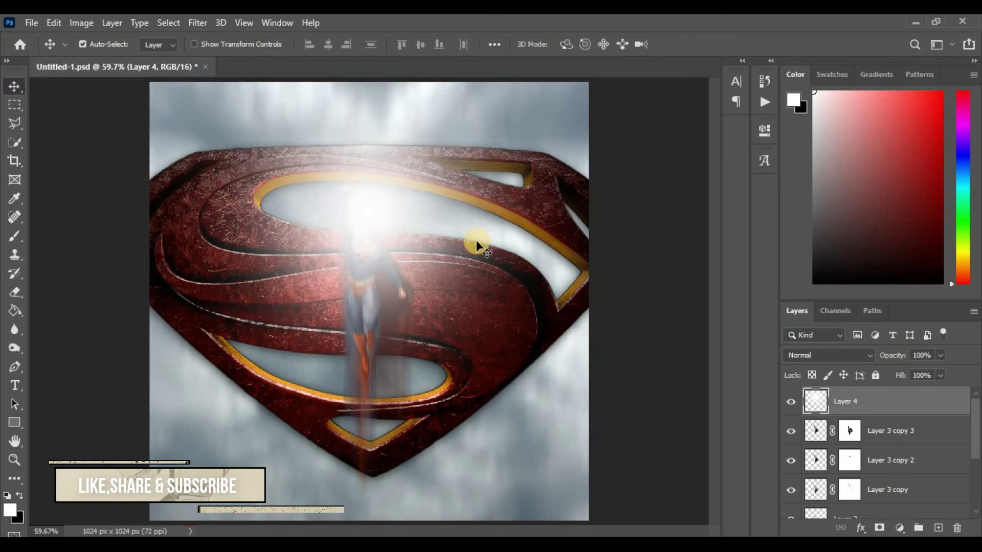
Flatten the white glow on Layer 4 to about 66% height and move it up above the logo's upper edge.
key("ctrl+t")
left_click_drag(371, 214, 368, 122)
key("ctrl+minus")
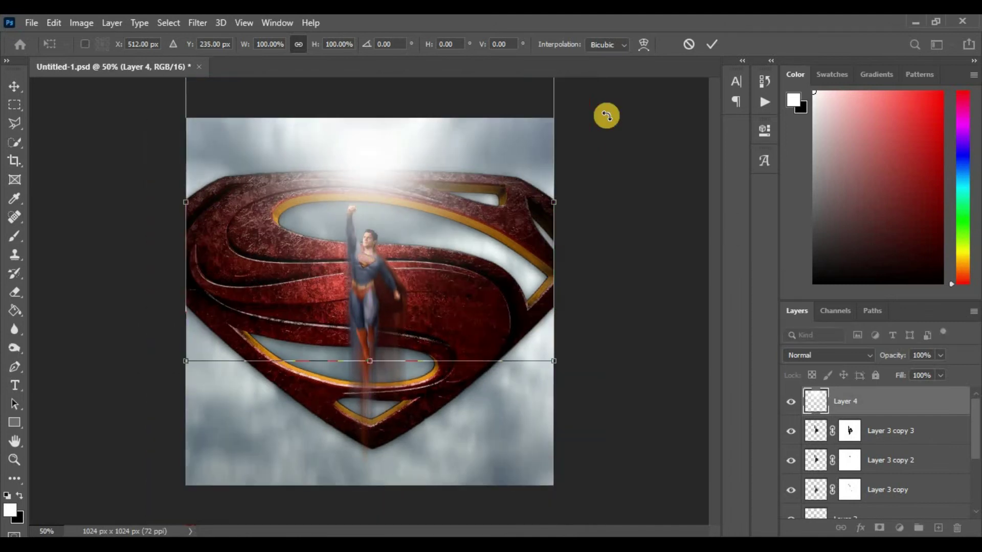
left_click_drag(377, 349, 381, 157)
left_click_drag(372, 80, 376, 103)
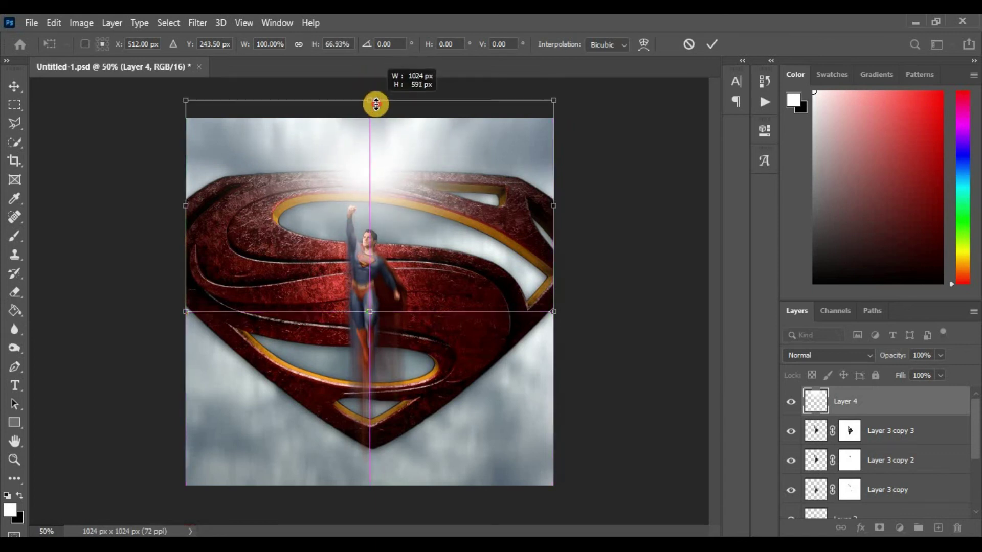
mouse_move(379, 193)
left_mouse_down()
mouse_move(368, 168)
mouse_move(373, 175)
left_mouse_up()
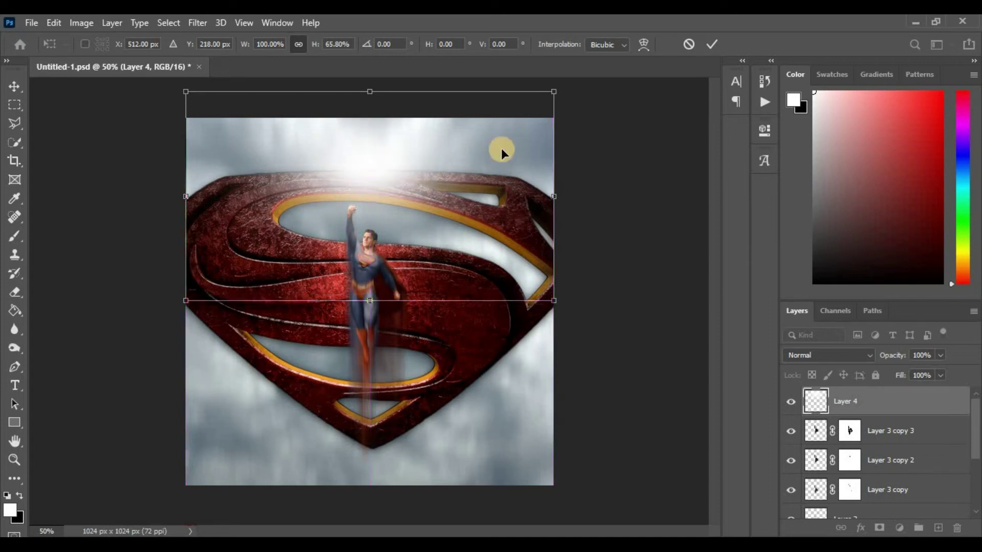
key("Return")
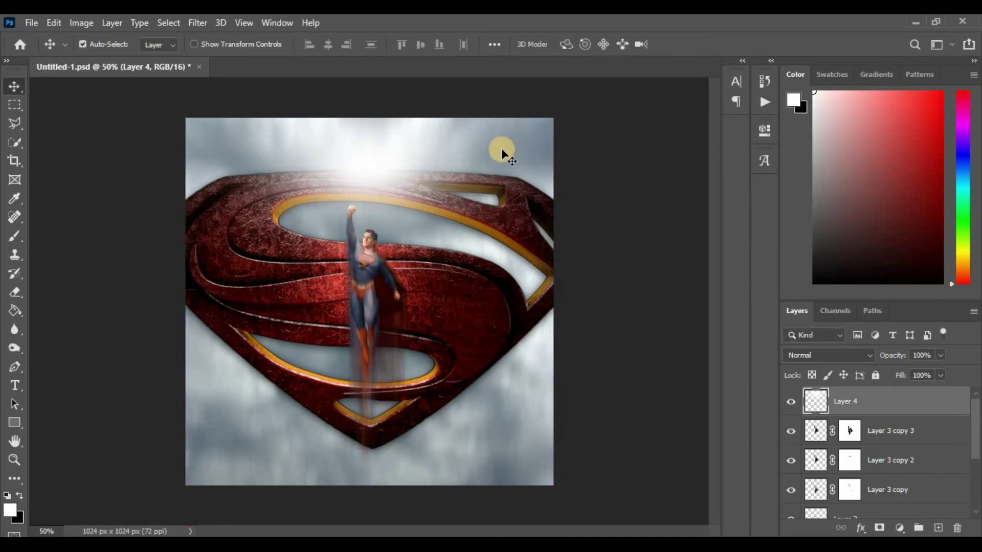
left_click_drag(368, 175, 366, 162)
key("ctrl")
key("ctrl+equal")
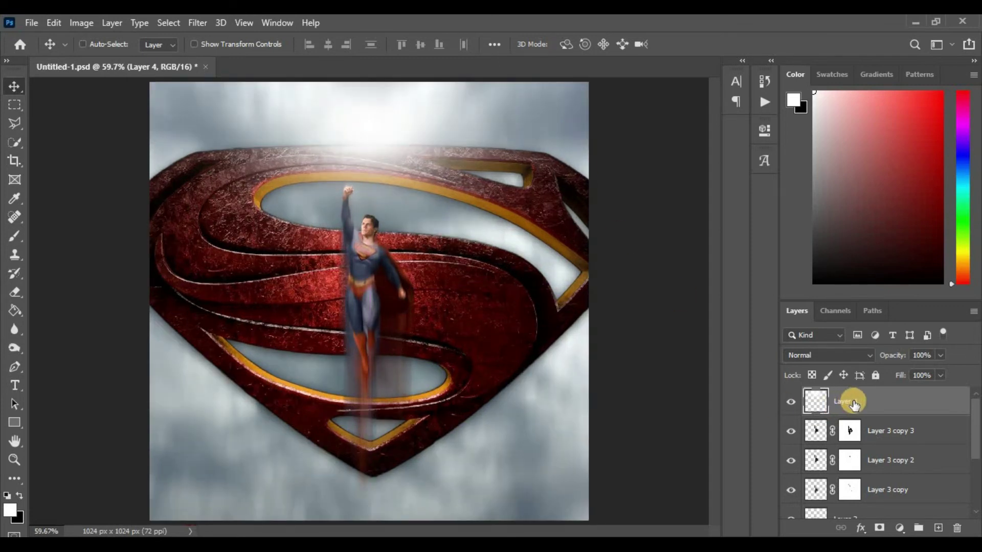
Duplicate the glow on Layer 4 and move the copy beneath the Superman layers, directly above Layer 2.
key("ctrl+j")
left_click(902, 405)
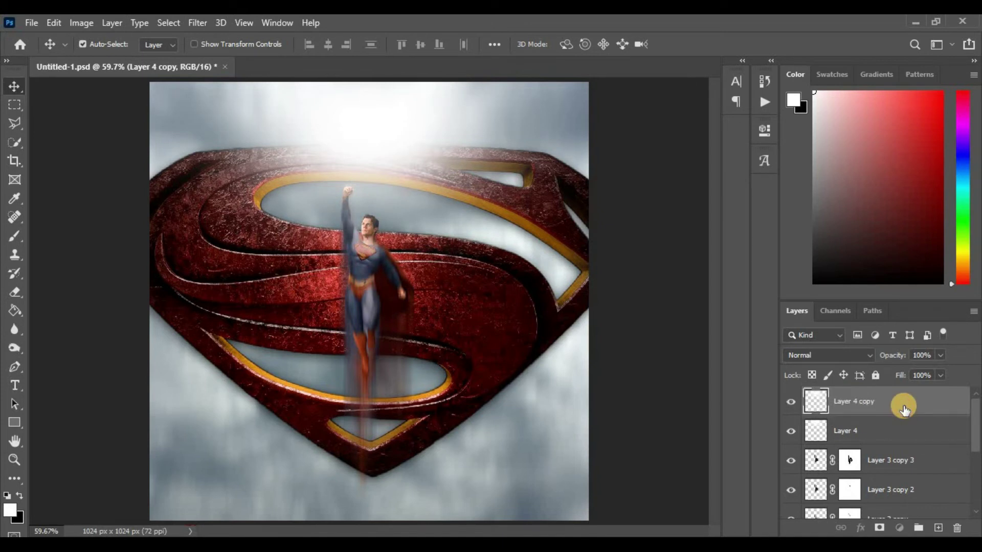
scroll(974, 440, "down", 2)
scroll(961, 424, "up", 2)
left_click_drag(946, 412, 971, 469)
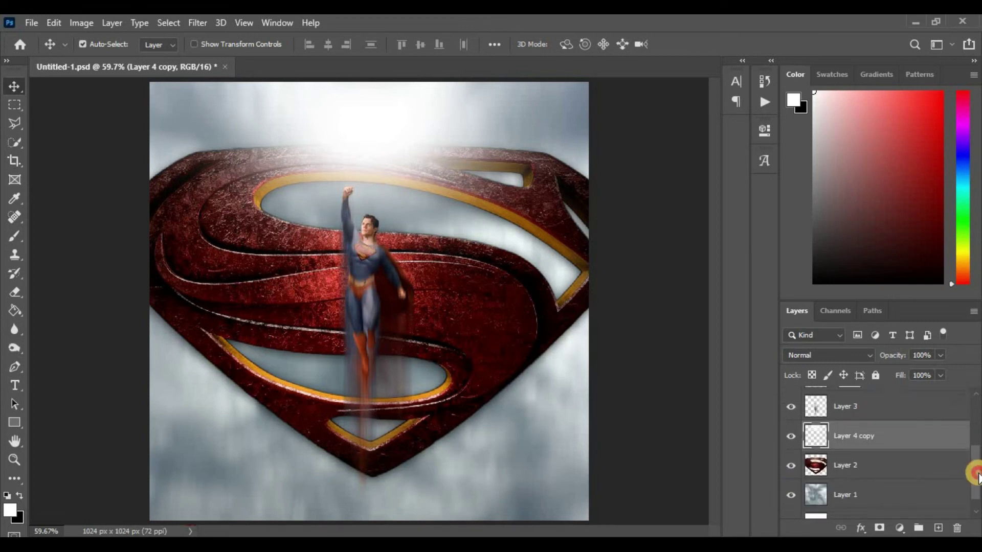
Place Layer 4 copy directly beneath Layer 2 with its glow shifted down behind the logo, and set its opacity to 40%.
left_click_drag(872, 416, 865, 471)
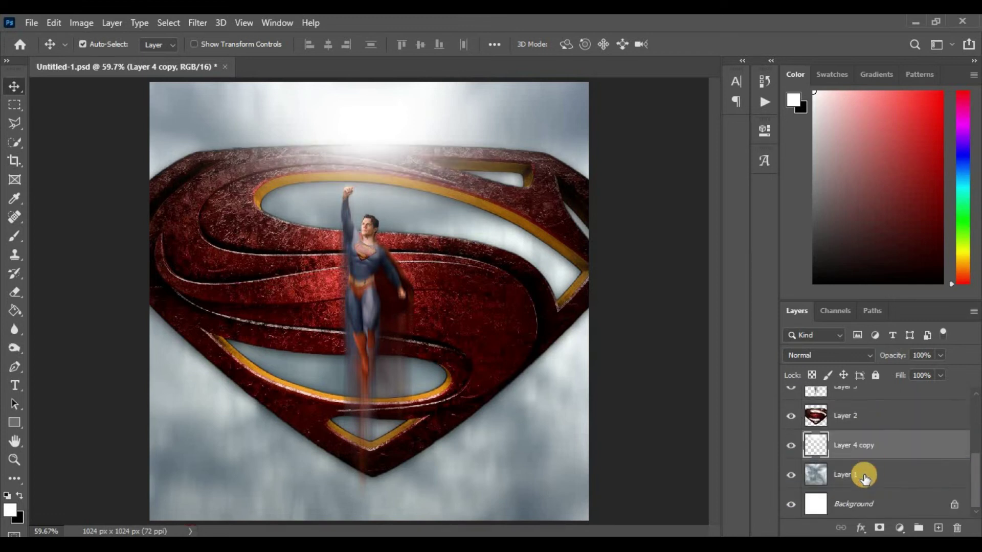
left_click_drag(362, 137, 359, 231)
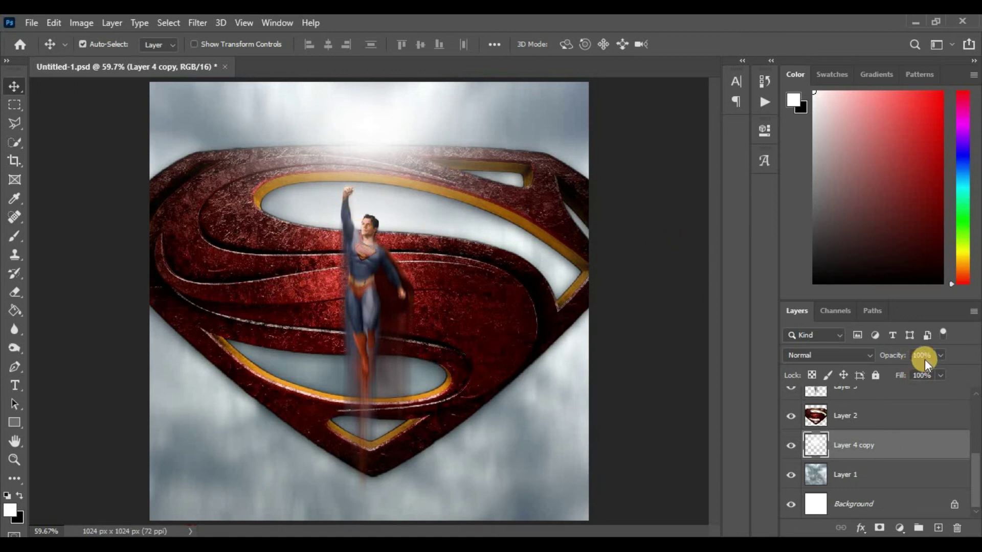
left_click(899, 357)
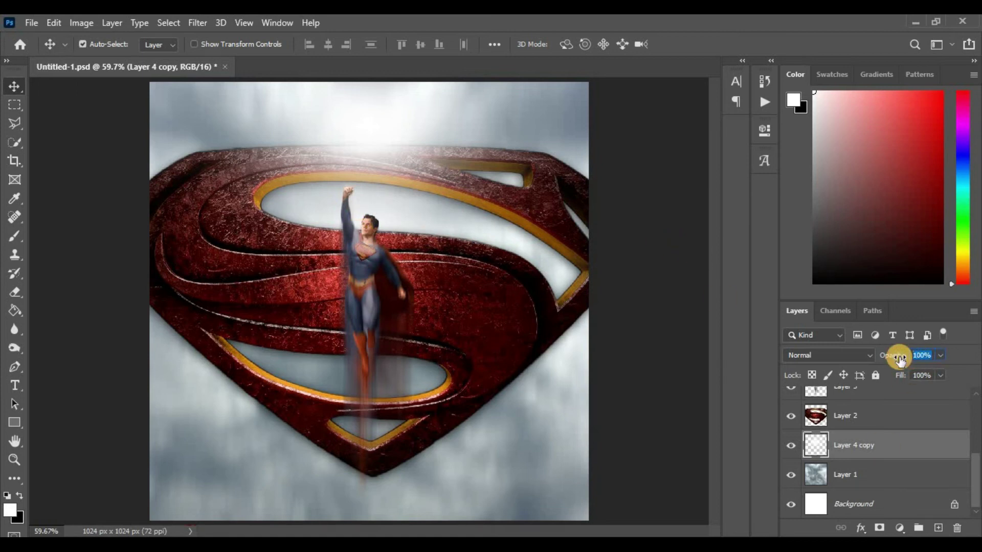
type("400")
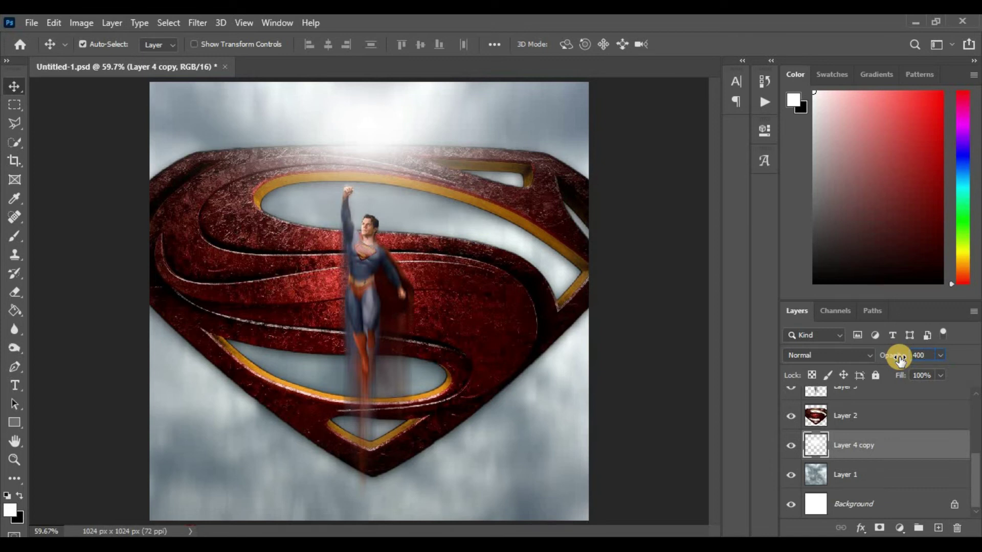
left_click(875, 416)
left_click(871, 450)
Open the light lens flare image and bring it into Untitled-1.psd above Layer 4, with its bright core near Superman's raised fist.
left_click_drag(977, 486, 930, 407)
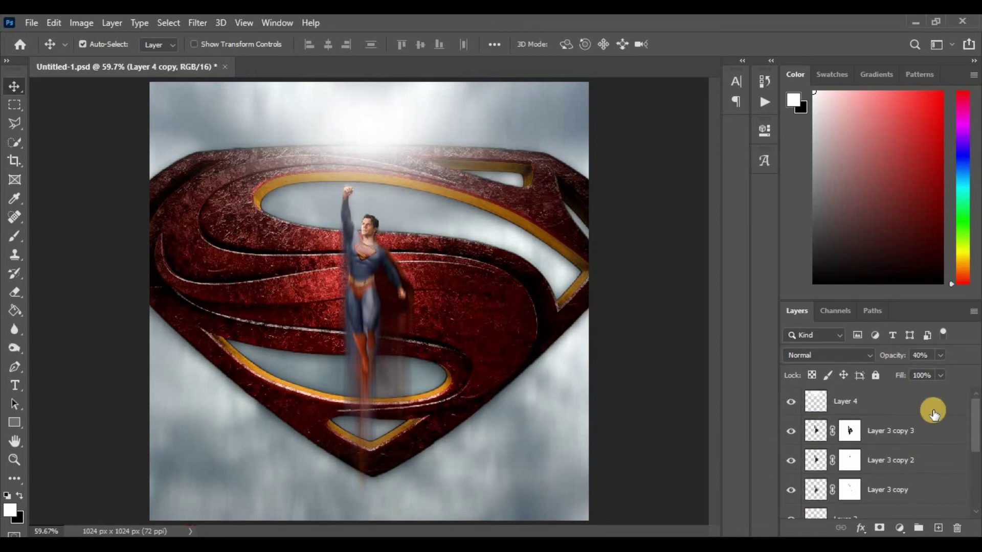
left_click(901, 408)
left_click(32, 22)
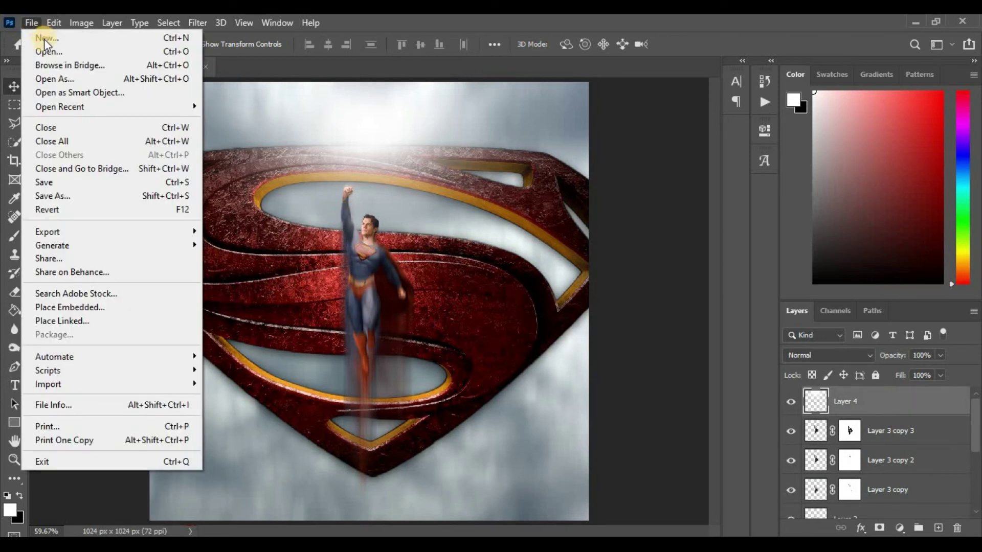
left_click(45, 48)
scroll(70, 125, "down", 2)
left_click(424, 130)
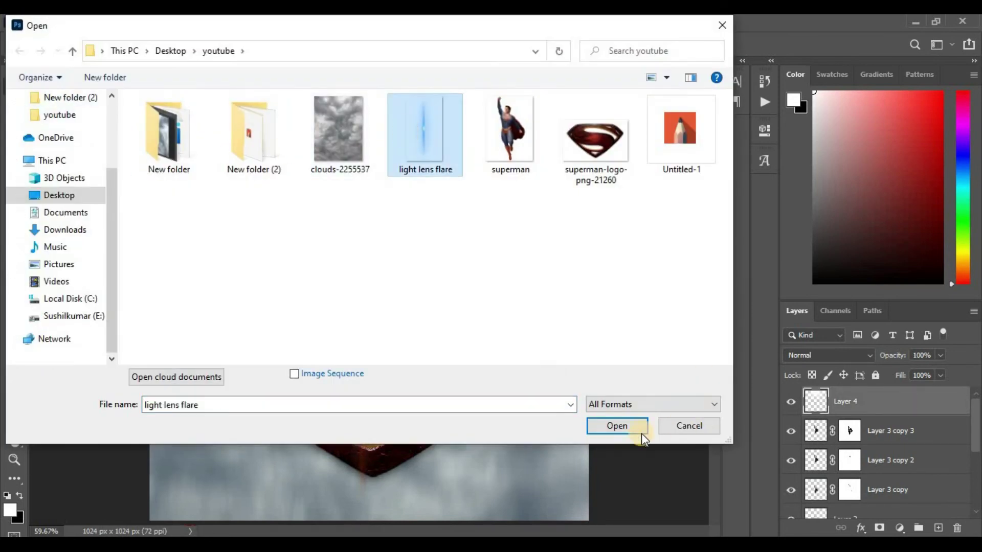
left_click(639, 430)
left_click_drag(369, 307, 360, 179)
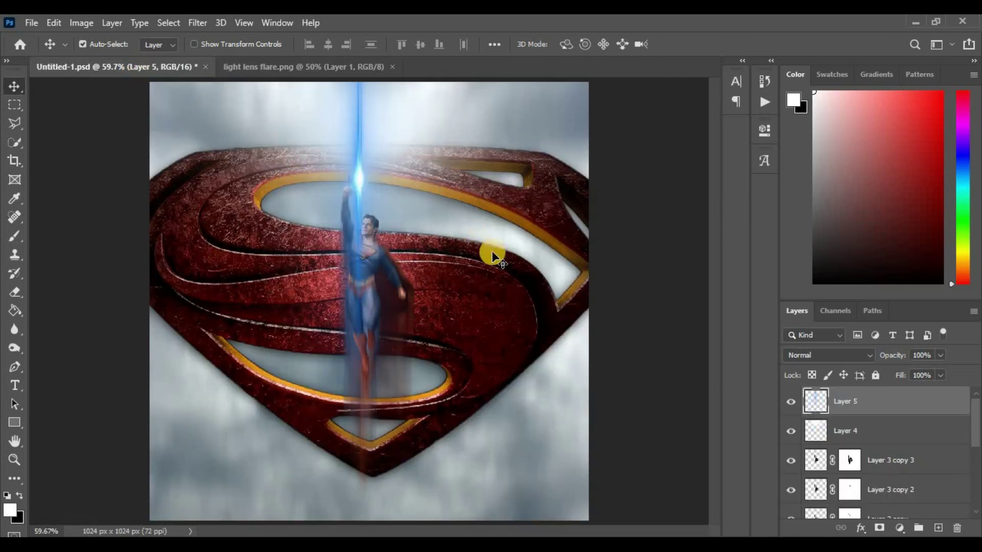
Rotate the lens flare on Layer 5 by 90° clockwise and position its bright core just above the raised fist.
key("ctrl+t")
right_click(360, 182)
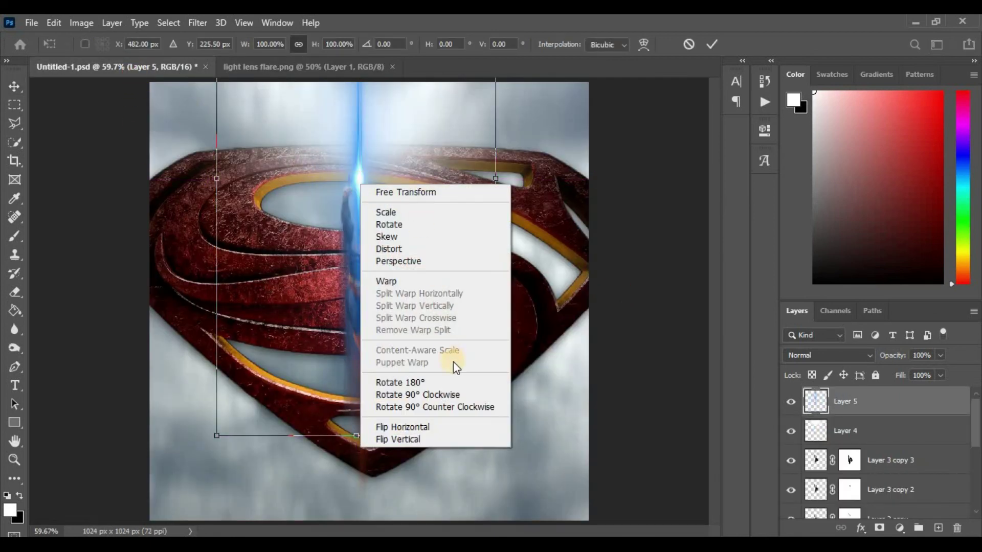
left_click(449, 395)
left_click_drag(360, 183, 366, 179)
left_click(712, 44)
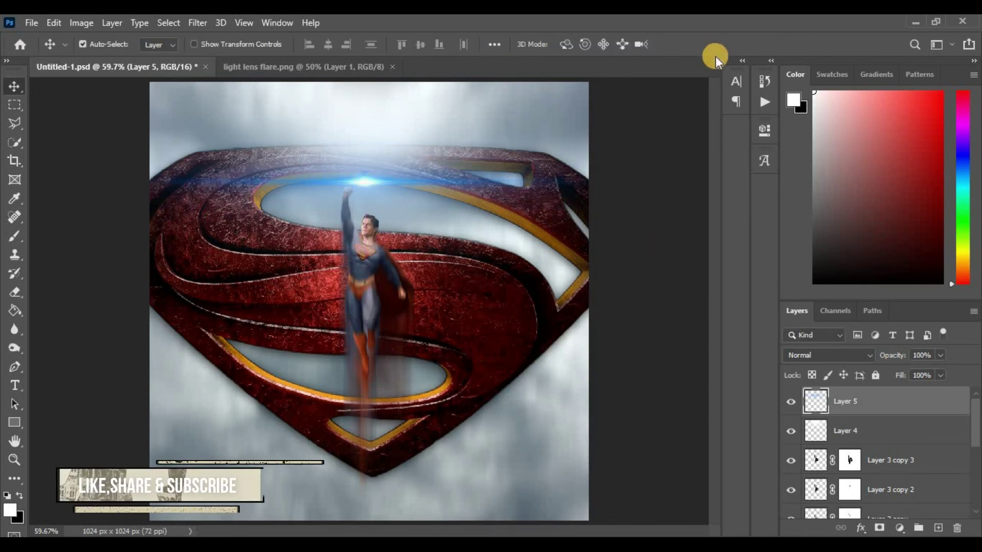
Blend Layer 5 in Screen mode, then nudge the flare up and left and enlarge it slightly.
left_click(807, 355)
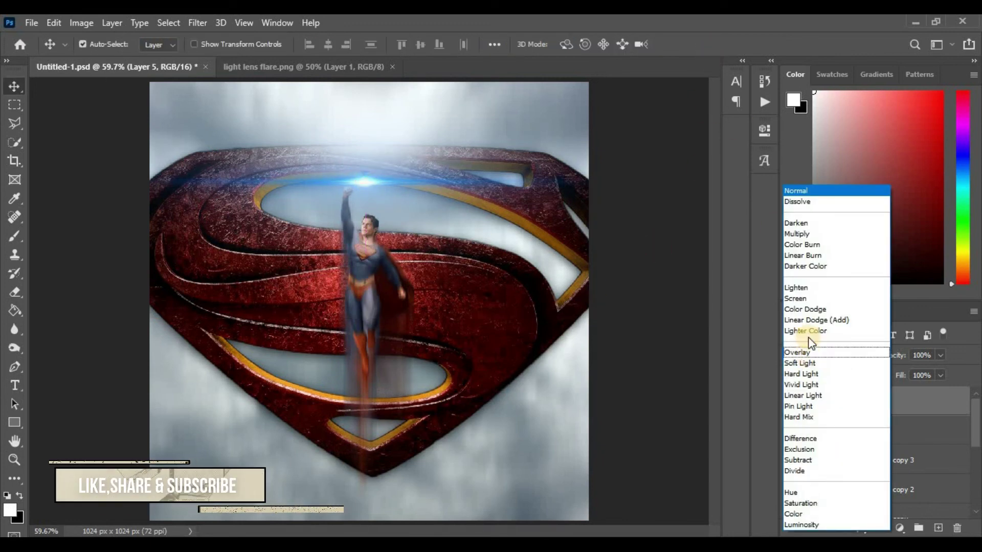
left_click(795, 298)
left_click_drag(365, 178, 359, 173)
key("ctrl+t")
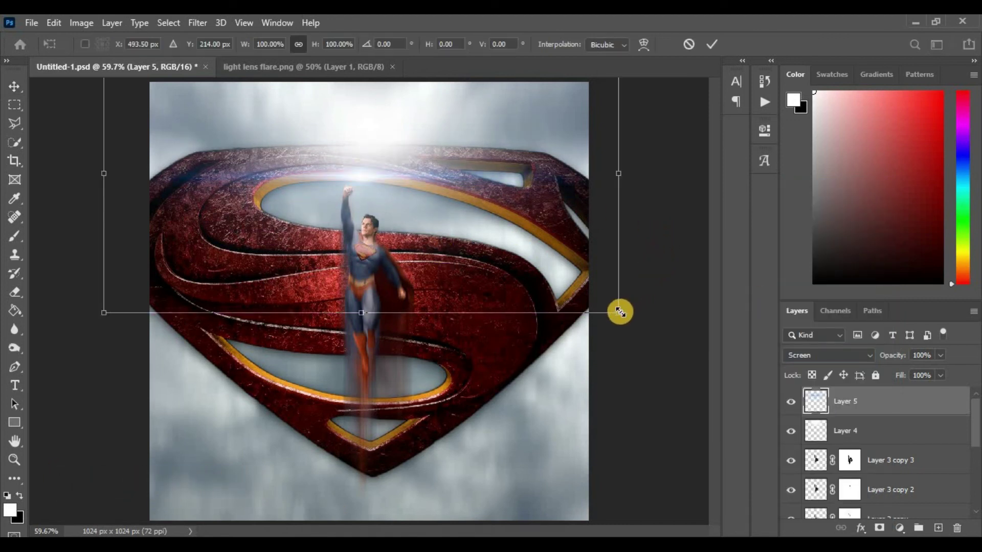
left_click_drag(627, 320, 632, 321)
key("Return")
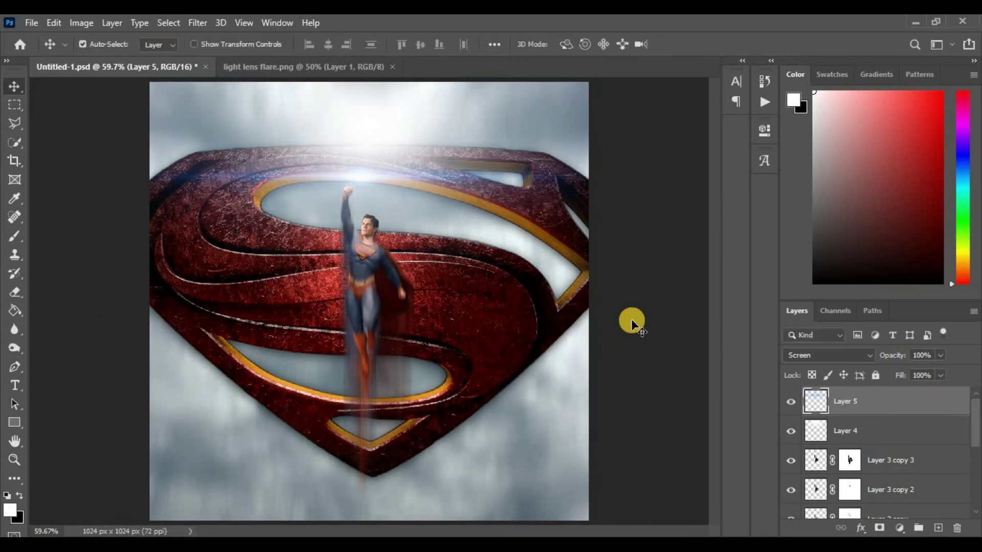
Duplicate the lens flare on Layer 5 and set the copy's opacity to 60%.
key("ctrl+j")
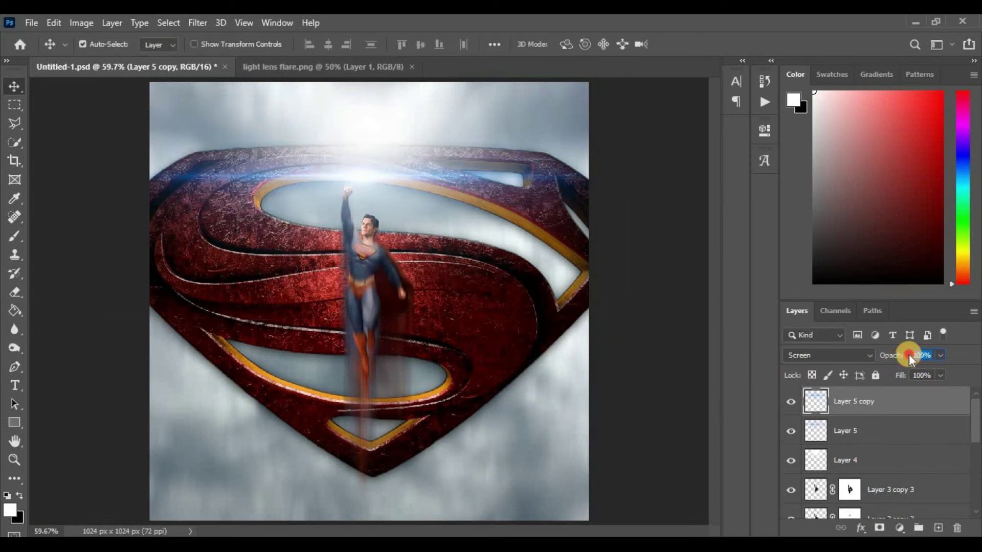
type("60")
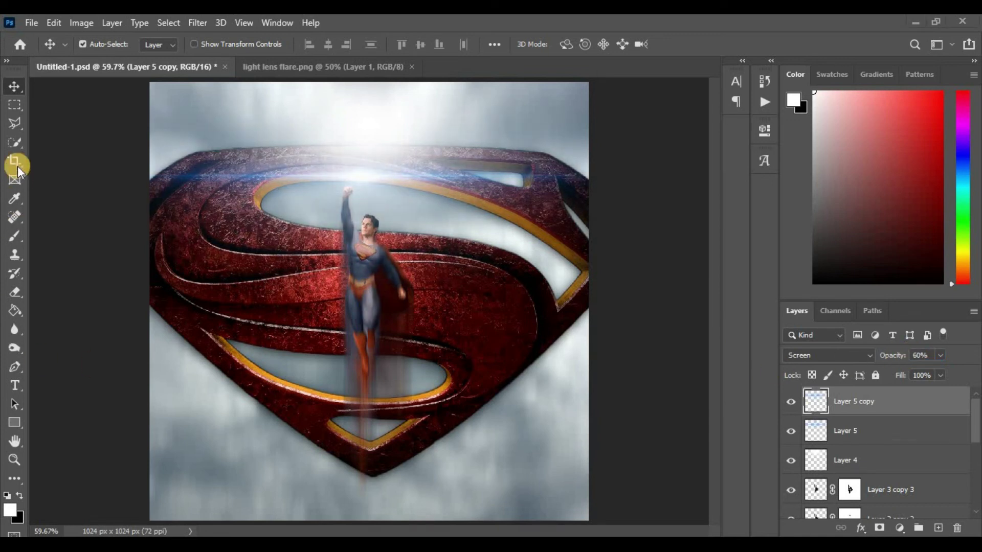
Draw a tall, narrow white rectangle over the logo's left part, centered at about X 162 px, Y 314 px.
left_click(14, 422)
left_click_drag(203, 131, 235, 302)
left_click(723, 127)
left_click(12, 86)
Taper the white rectangle in perspective by about 2.7° so that its upper end is narrower than its base.
key("ctrl+t")
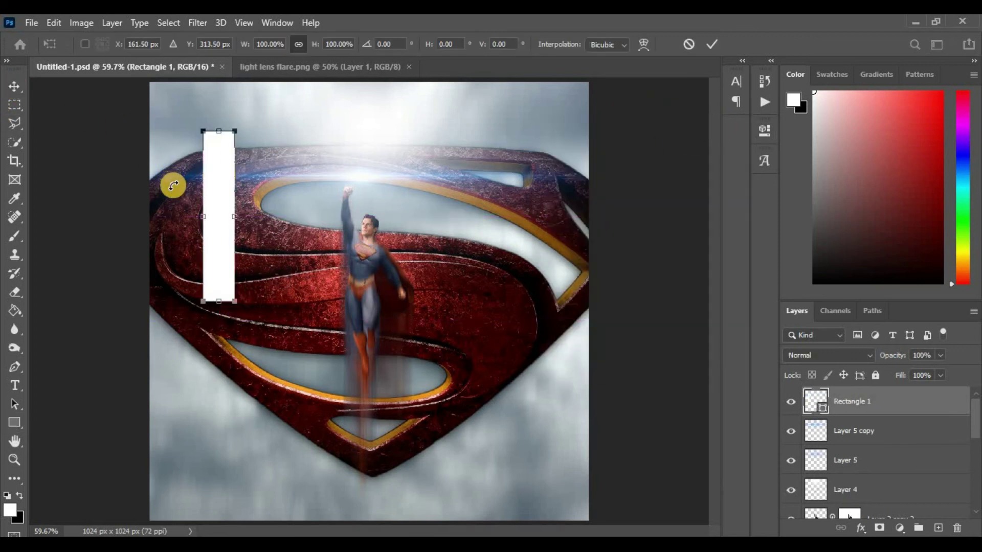
right_click(221, 248)
left_click(240, 306)
right_click(219, 164)
left_click(269, 245)
left_click_drag(234, 134, 229, 132)
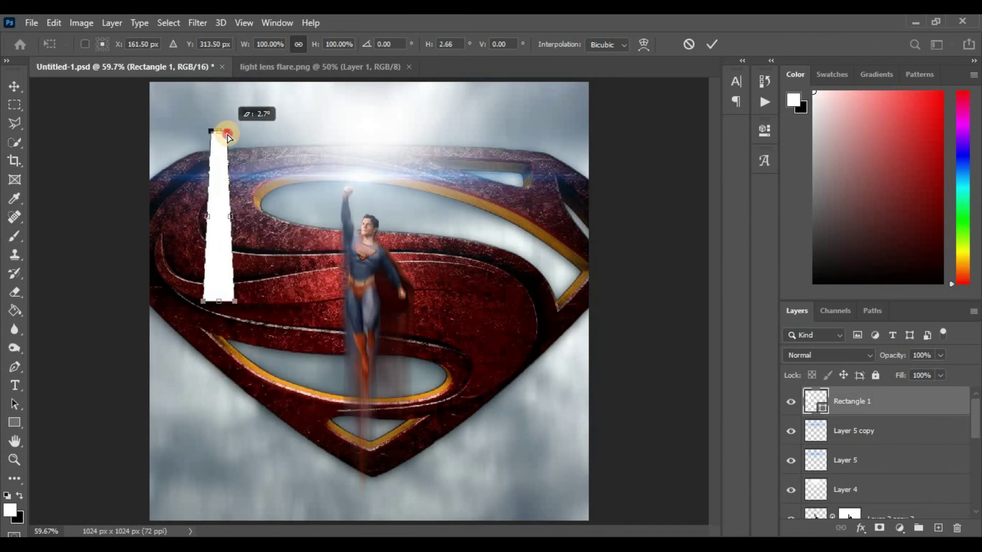
left_click_drag(236, 303, 248, 306)
key("ctrl+z")
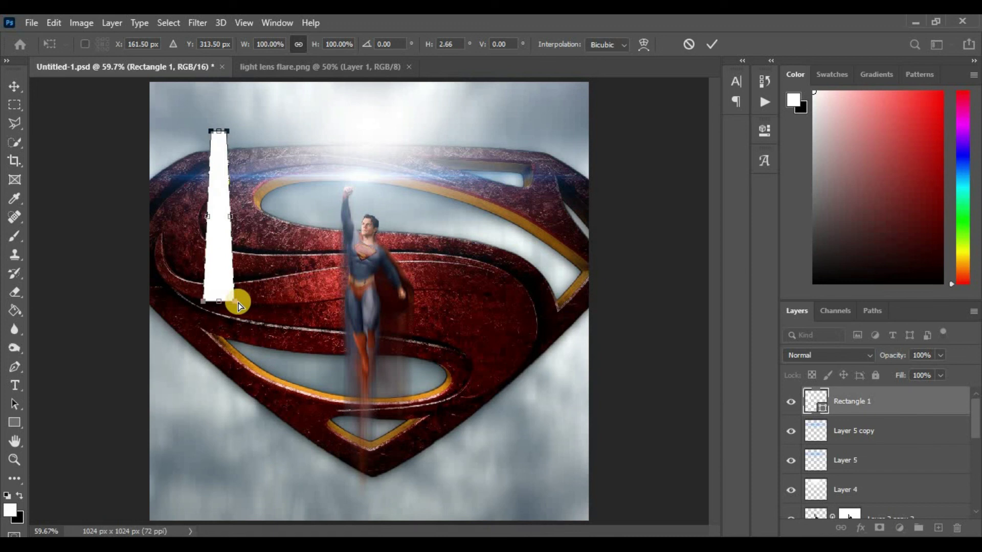
left_click(712, 44)
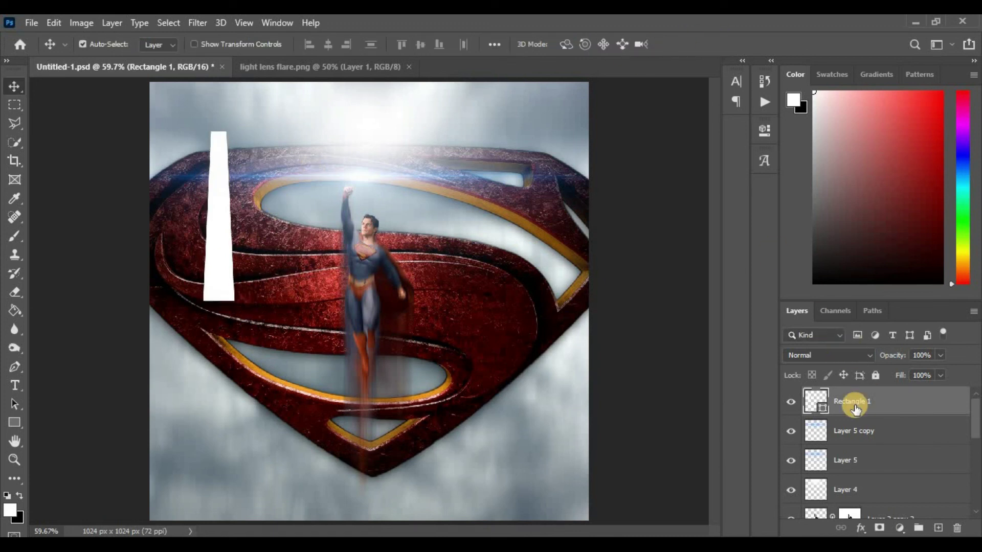
Rasterize the Rectangle 1 layer and apply a Motion Blur at 90° with a distance of 700 pixels.
right_click(855, 407)
left_click(719, 235)
left_click(202, 25)
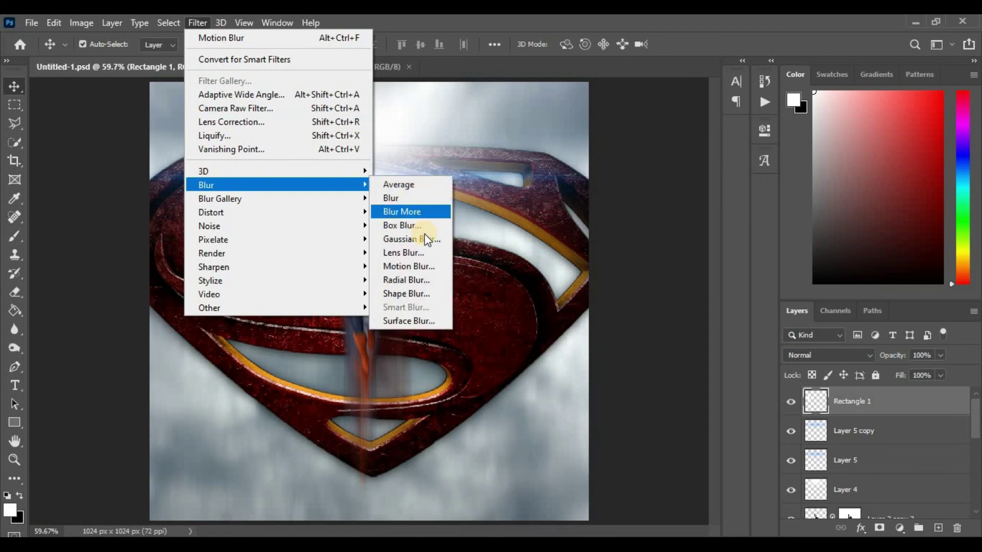
left_click(411, 265)
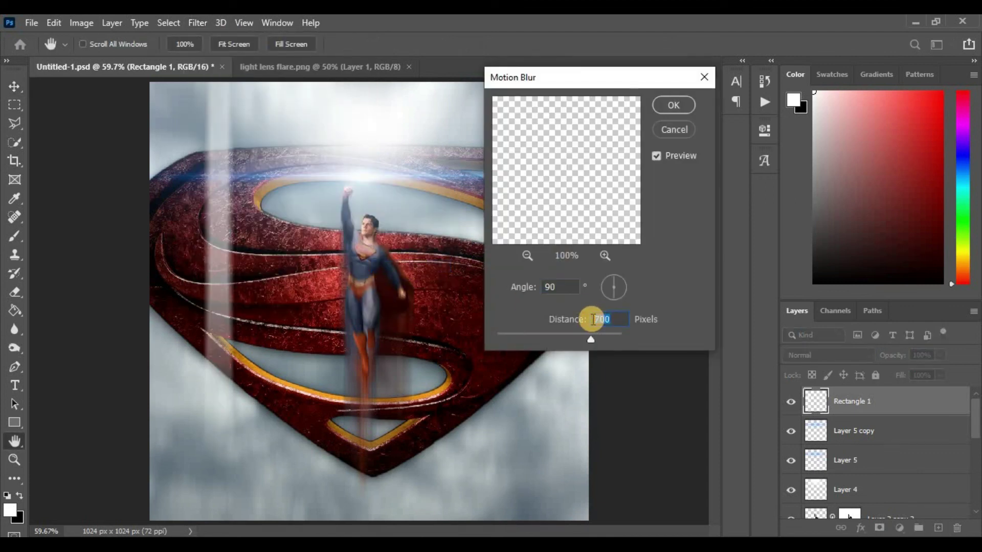
left_click(667, 104)
Move the blurred white streak onto Superman and place Rectangle 1 between Layer 3 copy and Layer 3.
left_click_drag(261, 296, 362, 345)
left_click_drag(876, 402, 879, 491)
scroll(877, 460, "down", 1)
left_click_drag(876, 438, 876, 467)
scroll(871, 412, "down", 2)
left_click_drag(867, 407, 865, 456)
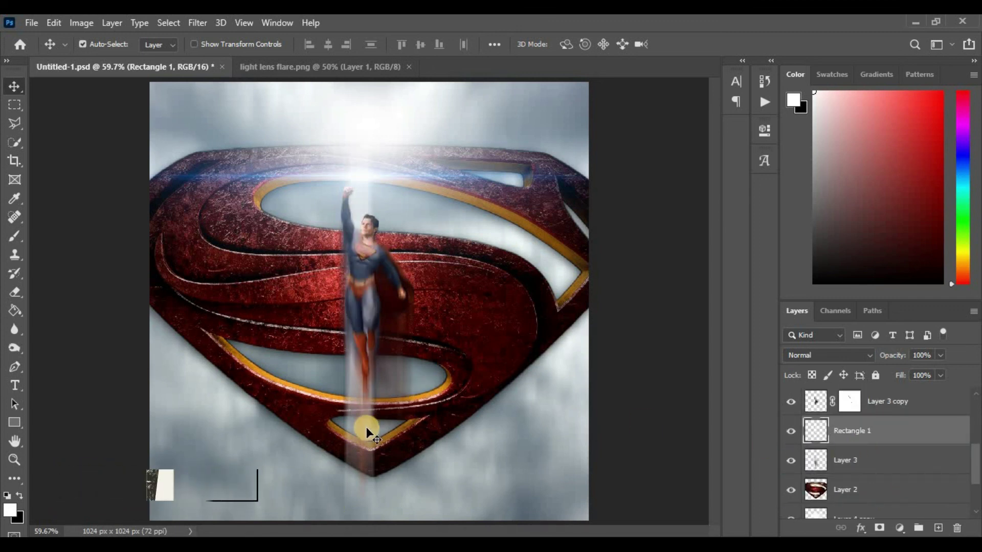
Shift the white streak down to start at Superman's chest, scaling it to about 86% height and 121% width.
key("ctrl+t")
left_click_drag(364, 427, 369, 464)
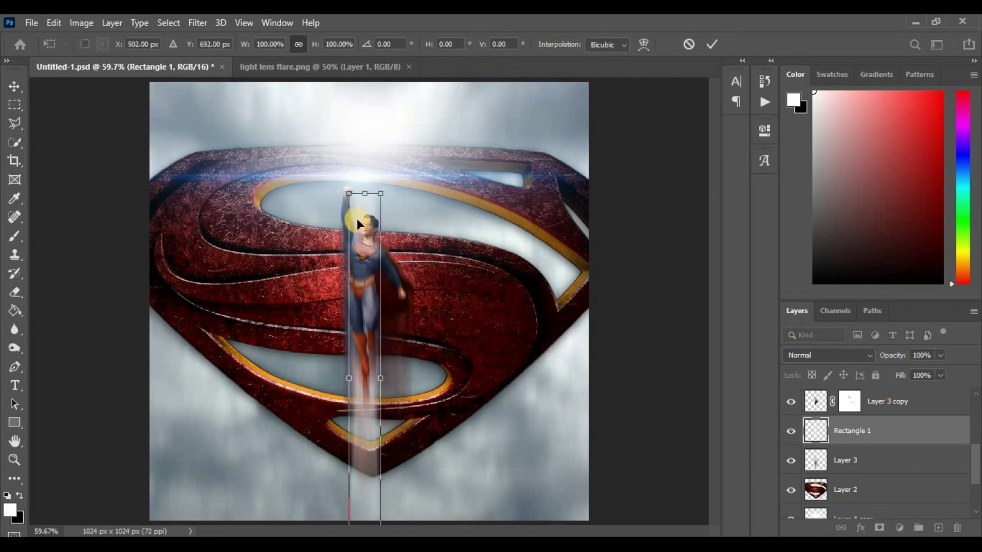
left_click_drag(367, 194, 367, 243)
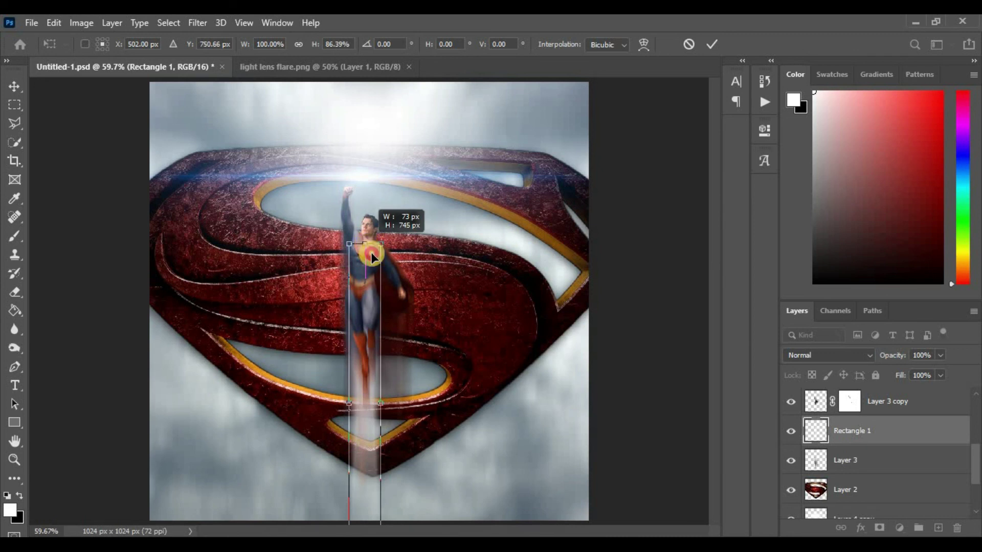
left_click_drag(379, 404, 387, 404)
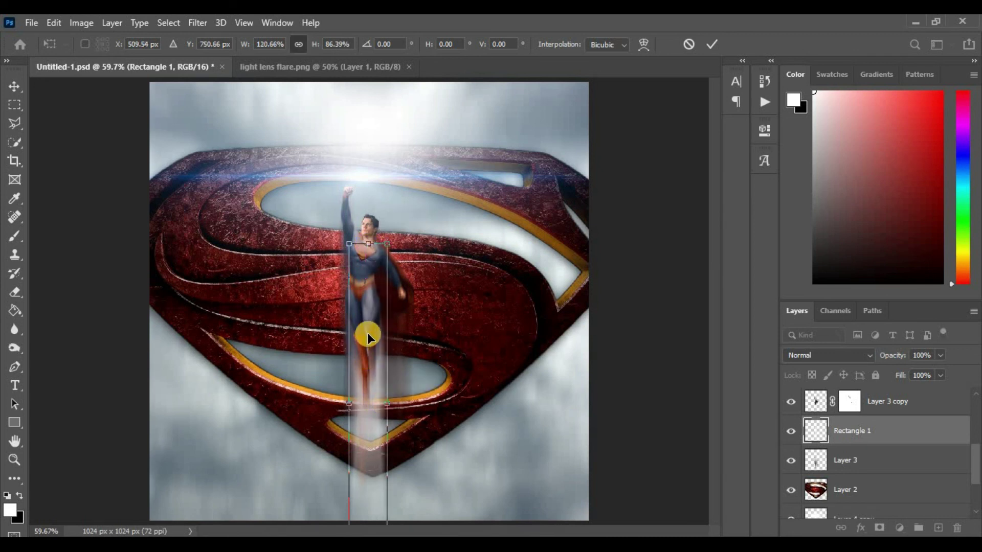
key("Return")
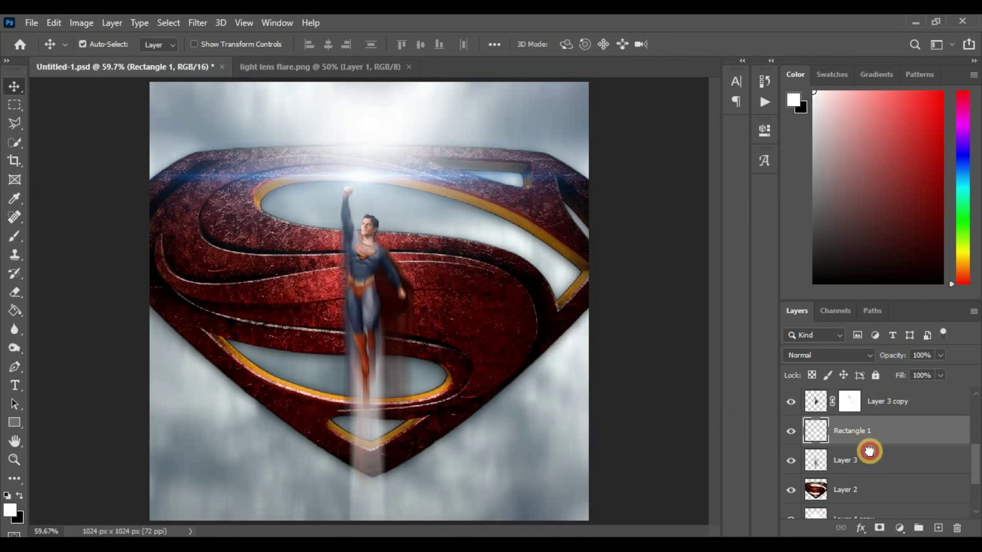
Place Rectangle 1 beneath Layer 3, widen the streak to about 136%, and select the topmost layer.
left_click_drag(869, 451, 869, 477)
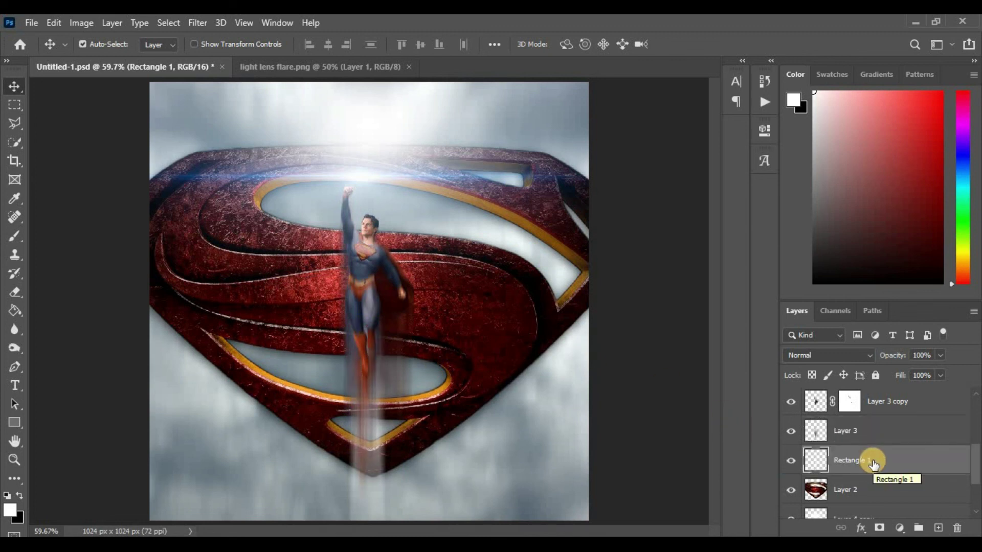
key("ctrl+t")
left_click_drag(390, 416, 343, 404)
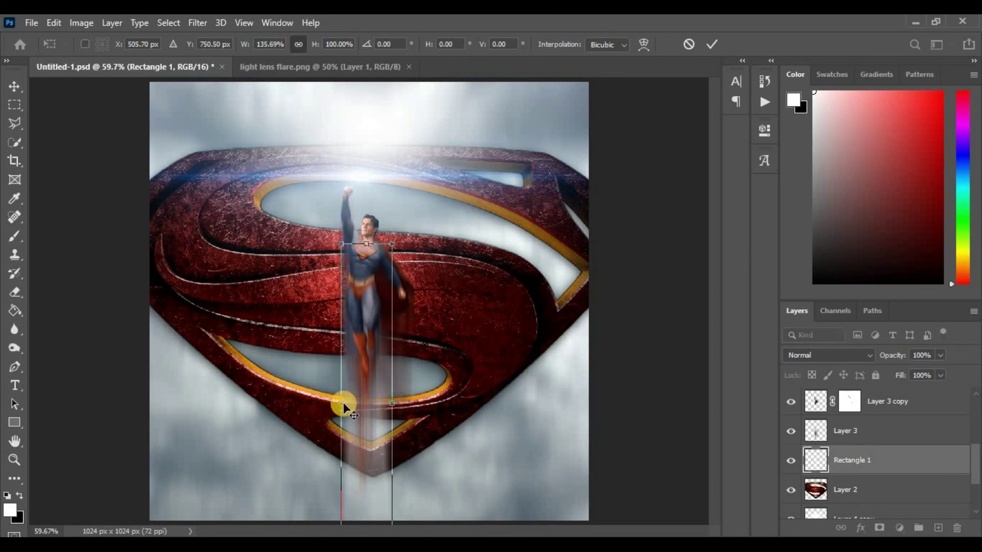
key("Return")
key("alt+period")
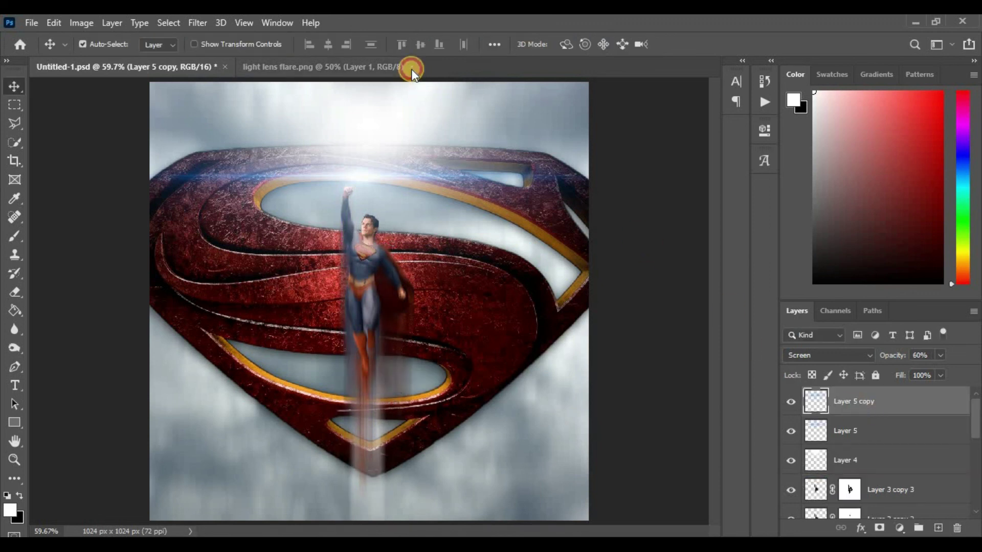